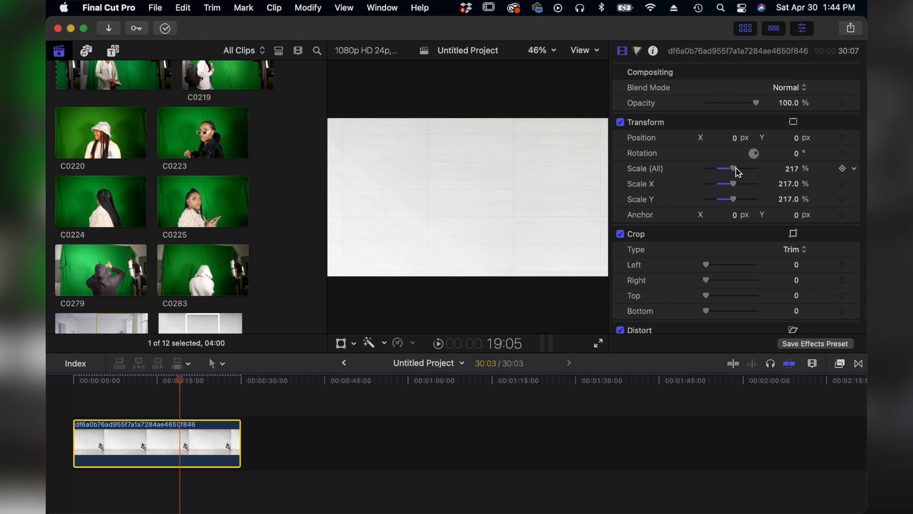
Hide the inspector and connect clip C0220 above the white wall background at the start of the timeline
{"action": "key", "text": "super+4"}
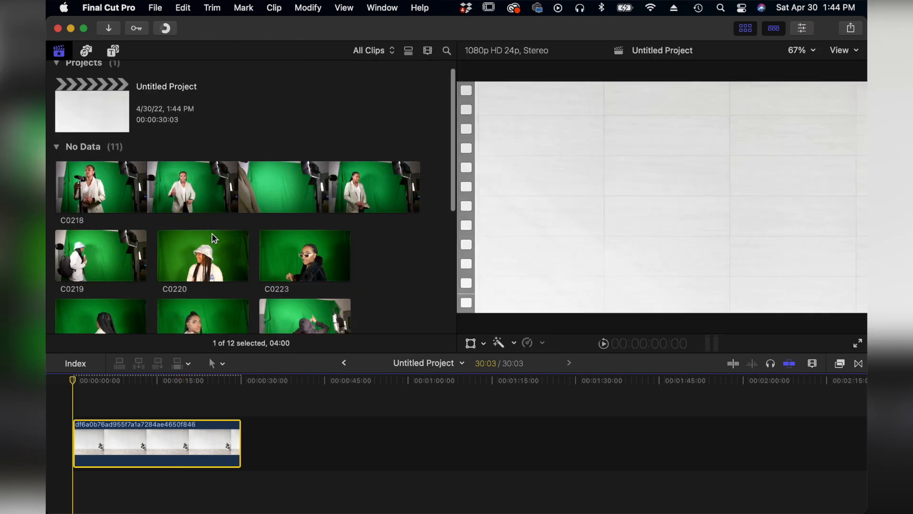
{"action": "left_click", "coordinate": [170, 224]}
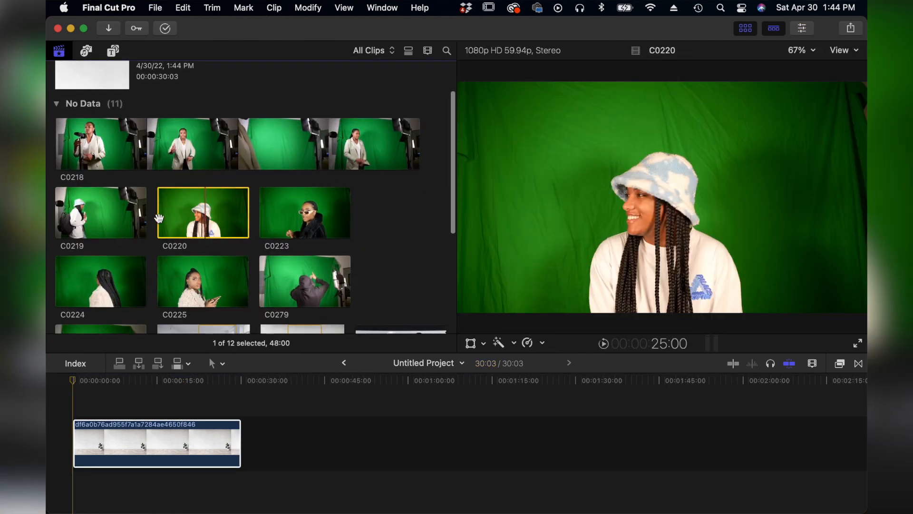
{"action": "left_click_drag", "start_coordinate": [157, 218], "coordinate": [80, 394]}
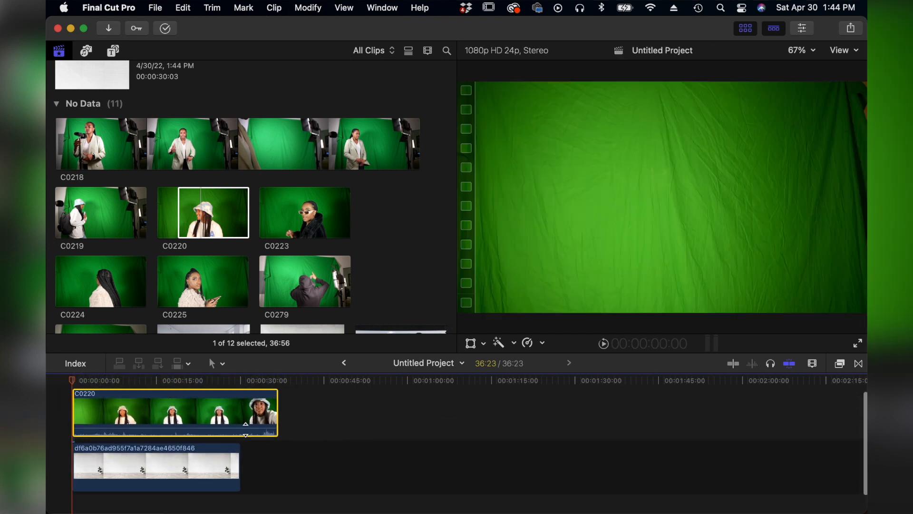
Turn down the audio of C0220 and trim its end to match the end of the background clip
{"action": "left_click_drag", "start_coordinate": [235, 429], "coordinate": [235, 443]}
{"action": "left_click_drag", "start_coordinate": [276, 403], "coordinate": [240, 403]}
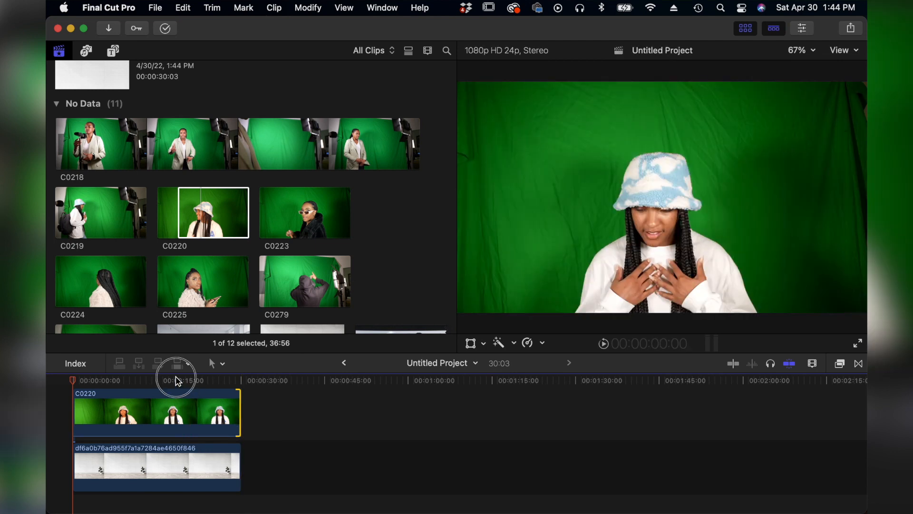
Apply the Keyer effect to clip C0220 to remove its green background
{"action": "left_click", "coordinate": [176, 379]}
{"action": "left_click", "coordinate": [178, 411]}
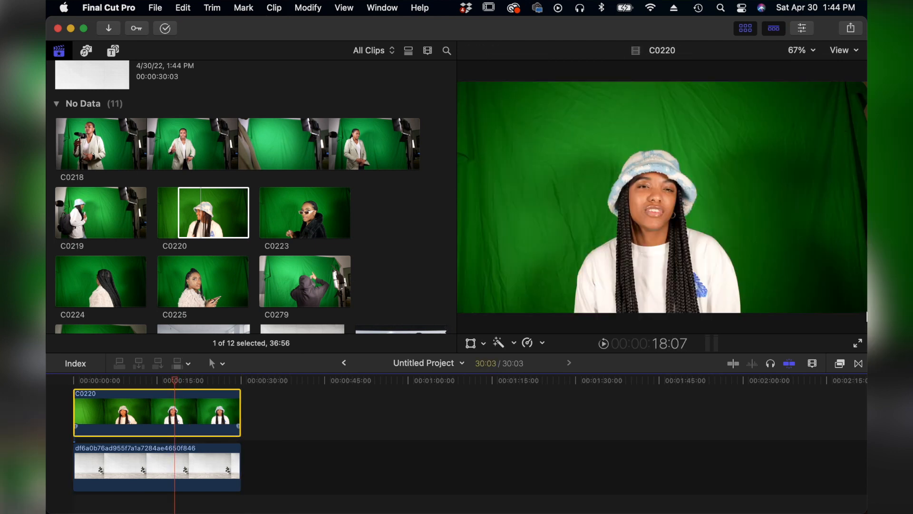
{"action": "left_click", "coordinate": [839, 365]}
{"action": "left_click_drag", "start_coordinate": [771, 422], "coordinate": [201, 421]}
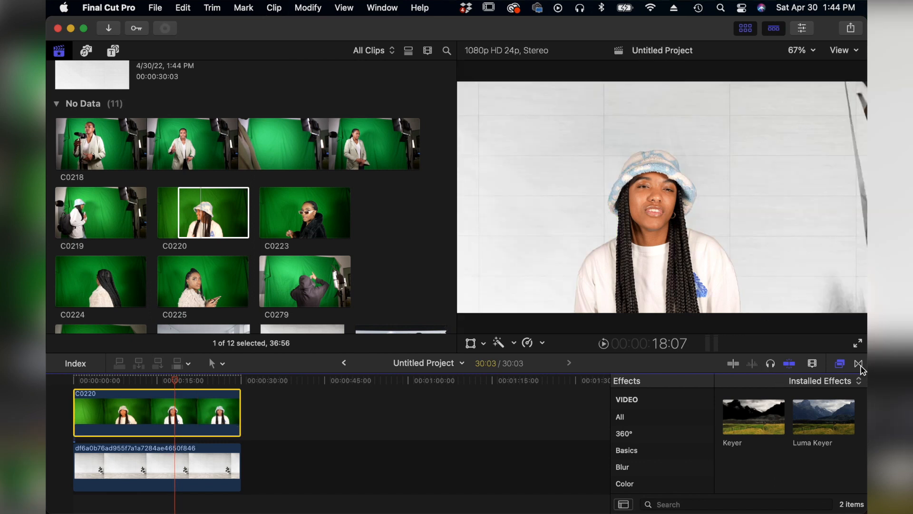
Search all video effects for "mas" and apply the Draw Mask effect to C0220
{"action": "left_click", "coordinate": [740, 502]}
{"action": "type", "text": "ma"}
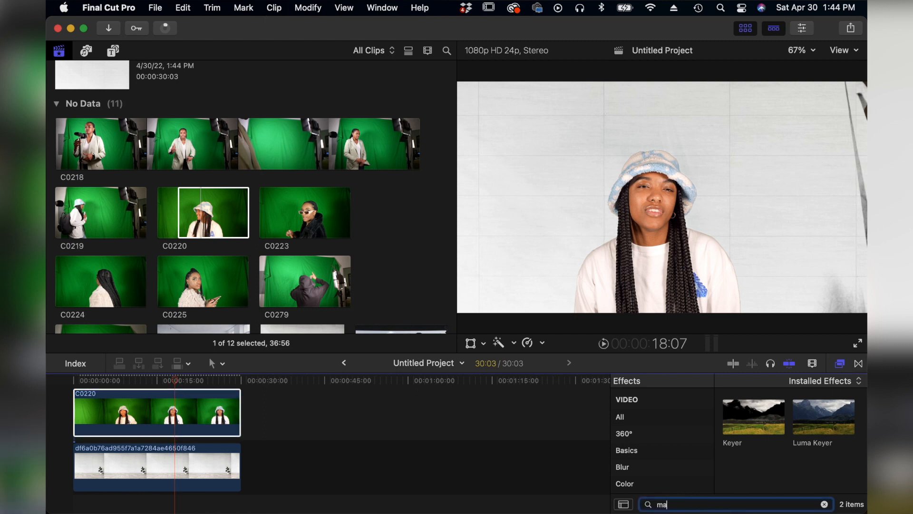
{"action": "type", "text": "s"}
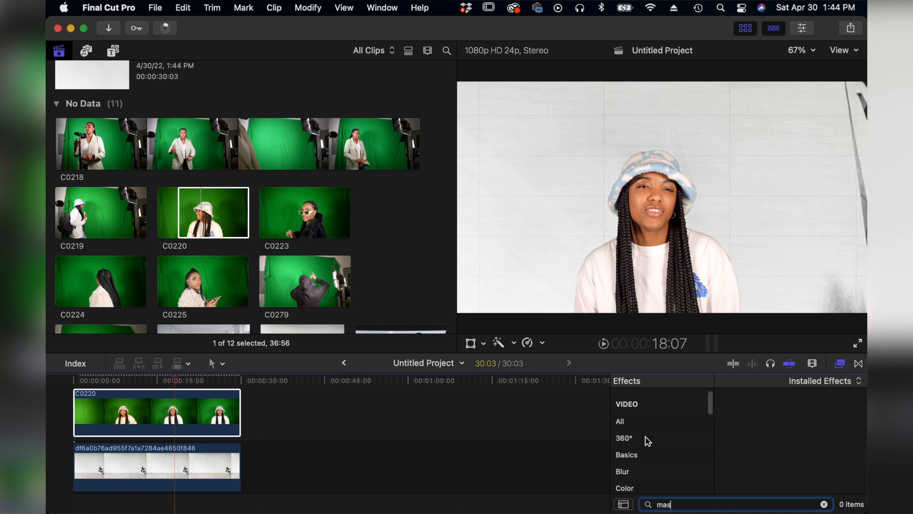
{"action": "left_click", "coordinate": [648, 426]}
{"action": "mouse_move", "coordinate": [763, 430]}
{"action": "left_mouse_down"}
{"action": "mouse_move", "coordinate": [560, 415]}
{"action": "mouse_move", "coordinate": [171, 412]}
{"action": "left_mouse_up"}
Set the viewer zoom to 50% and draw a closed four-point mask around the subject, excluding the equipment at the image's right edge
{"action": "left_click", "coordinate": [797, 50]}
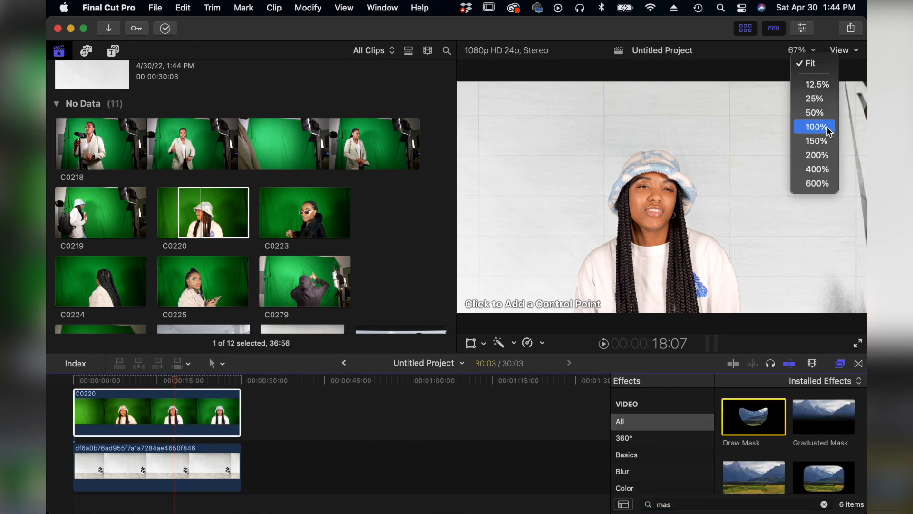
{"action": "left_click", "coordinate": [819, 113]}
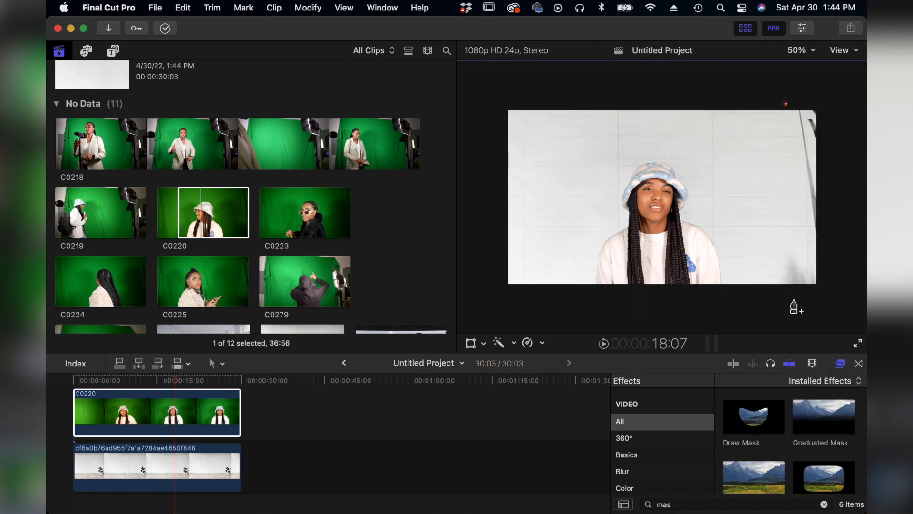
{"action": "left_click", "coordinate": [494, 293]}
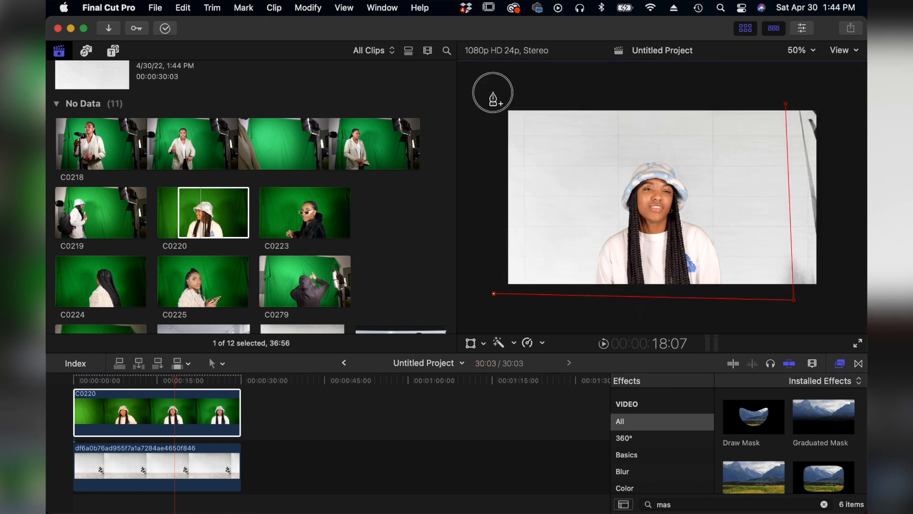
{"action": "left_click", "coordinate": [786, 105]}
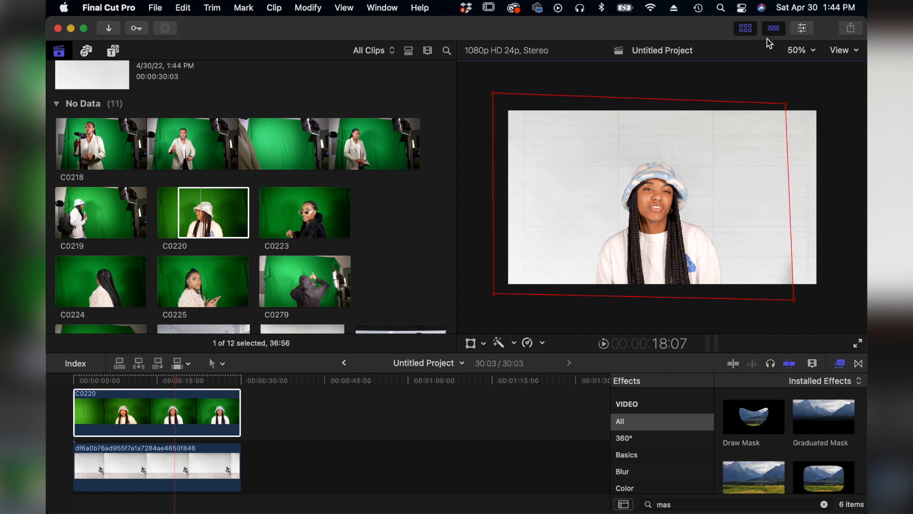
Show the inspector and display the effect settings of clip C0220
{"action": "left_click", "coordinate": [189, 421]}
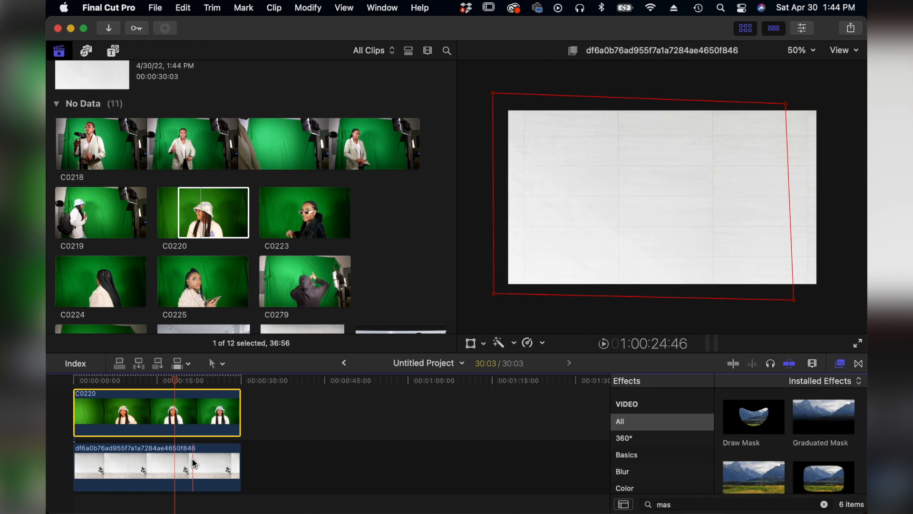
{"action": "left_click", "coordinate": [184, 473]}
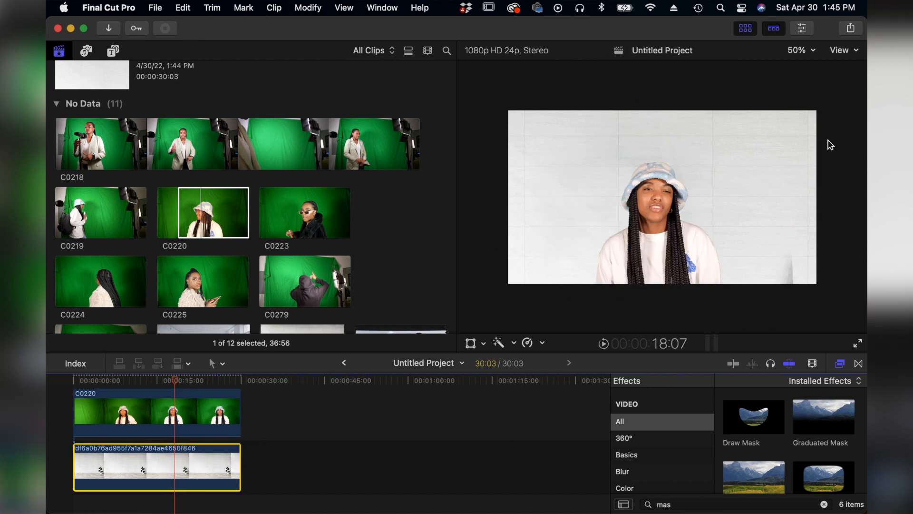
{"action": "left_click", "coordinate": [803, 30]}
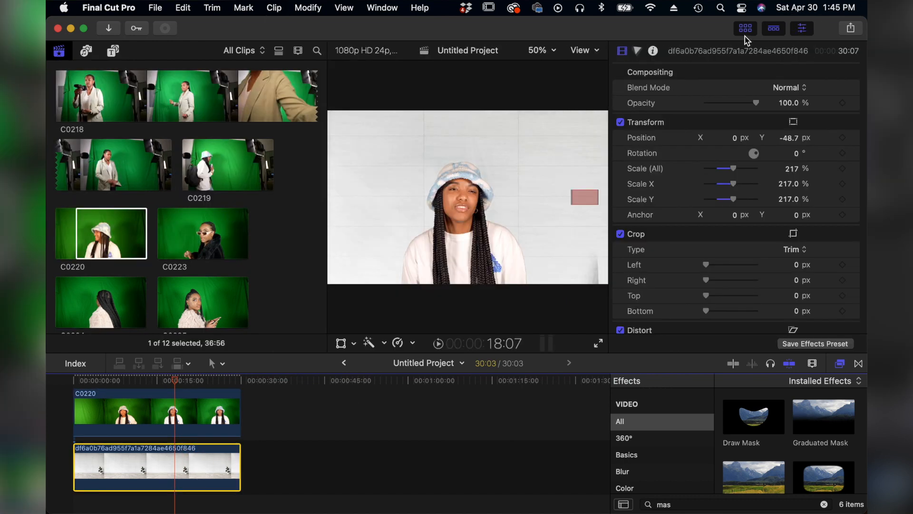
{"action": "scroll", "coordinate": [703, 147], "scroll_direction": "down", "scroll_amount": 5}
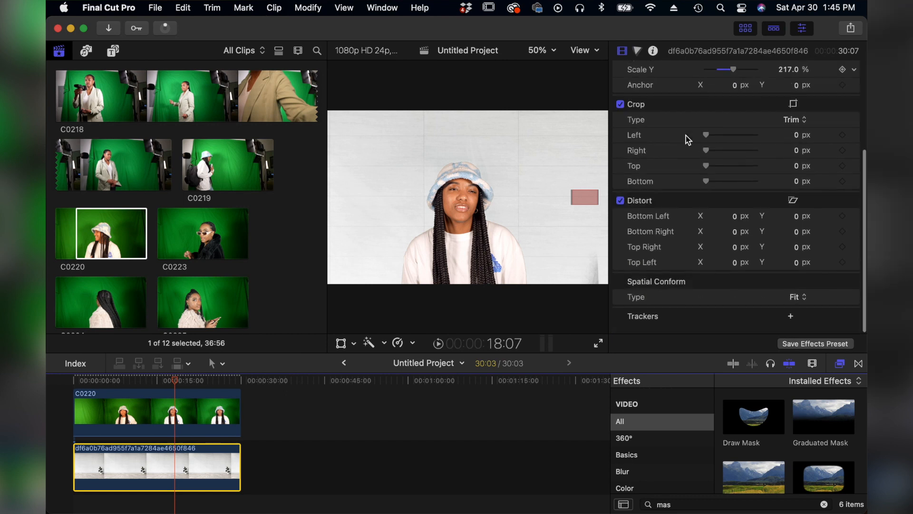
{"action": "left_click", "coordinate": [224, 411]}
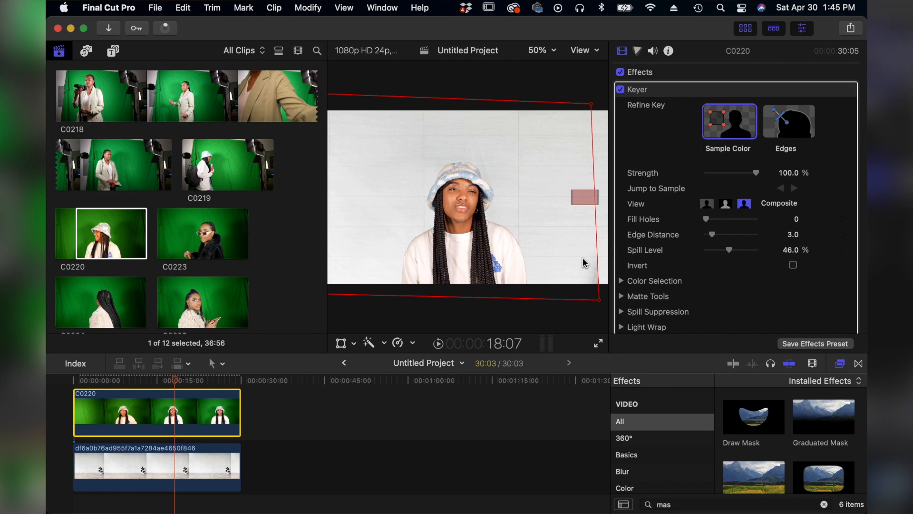
Select the Keyer effect on C0220 and sample the leftover shadow near the lower right corner of the image
{"action": "left_click_drag", "start_coordinate": [584, 260], "coordinate": [594, 275]}
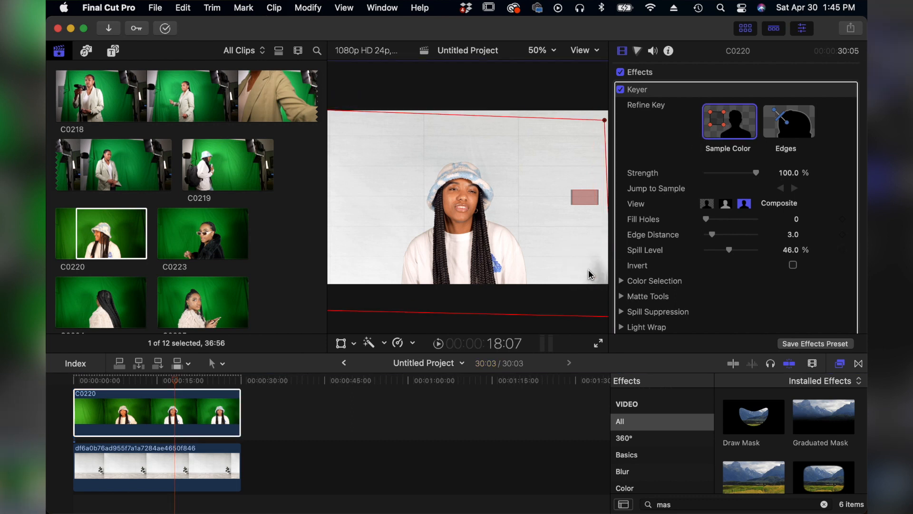
{"action": "key", "text": "super+z"}
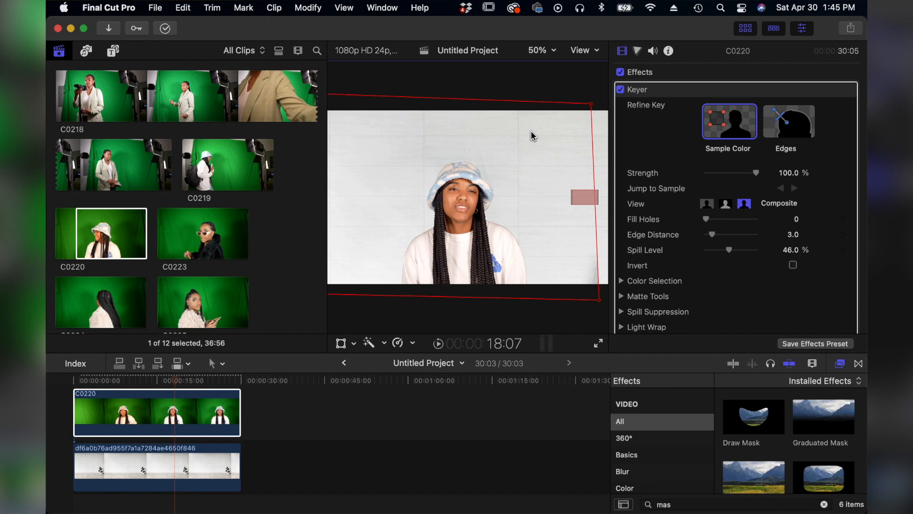
{"action": "scroll", "coordinate": [652, 95], "scroll_direction": "down", "scroll_amount": 1}
{"action": "scroll", "coordinate": [653, 94], "scroll_direction": "up", "scroll_amount": 1}
{"action": "left_click", "coordinate": [656, 74]}
{"action": "left_click", "coordinate": [656, 91]}
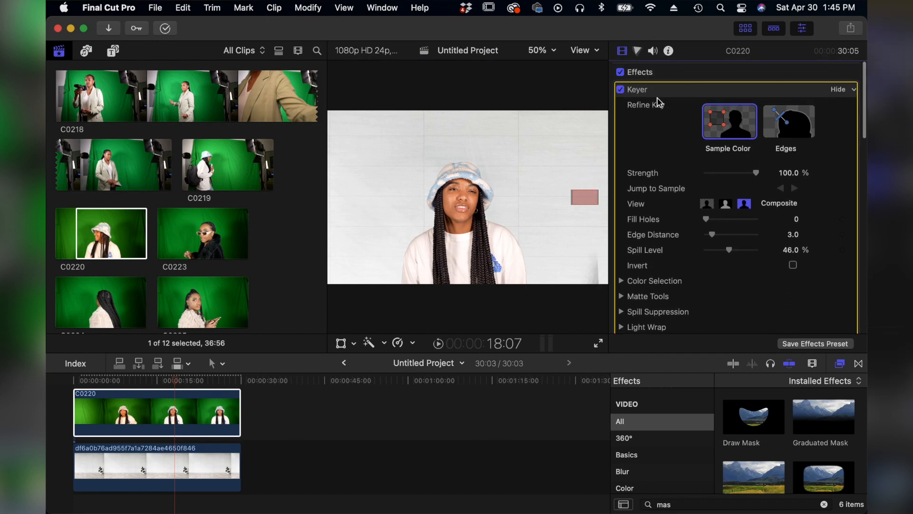
{"action": "left_click_drag", "start_coordinate": [569, 253], "coordinate": [595, 277]}
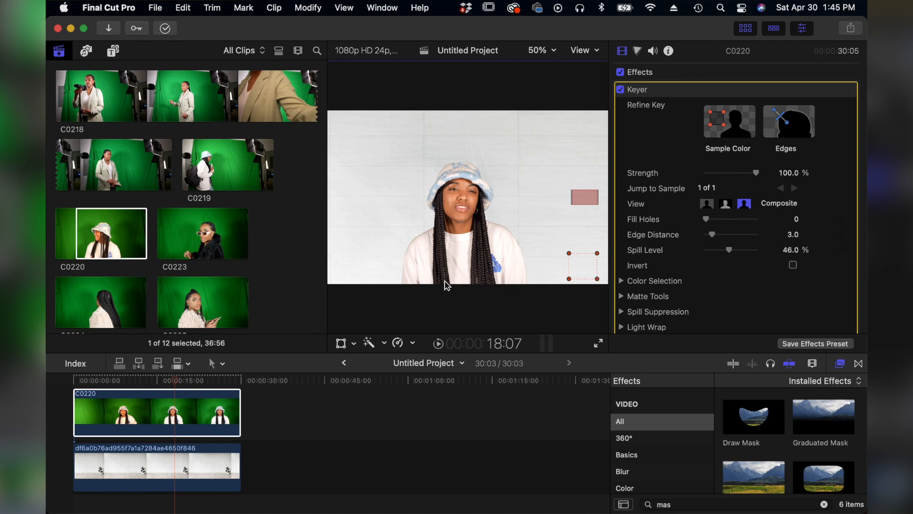
Set the viewer zoom to Fit, hide the inspector and check the keyed clip from its start
{"action": "left_click_drag", "start_coordinate": [173, 382], "coordinate": [72, 381]}
{"action": "left_click", "coordinate": [547, 53]}
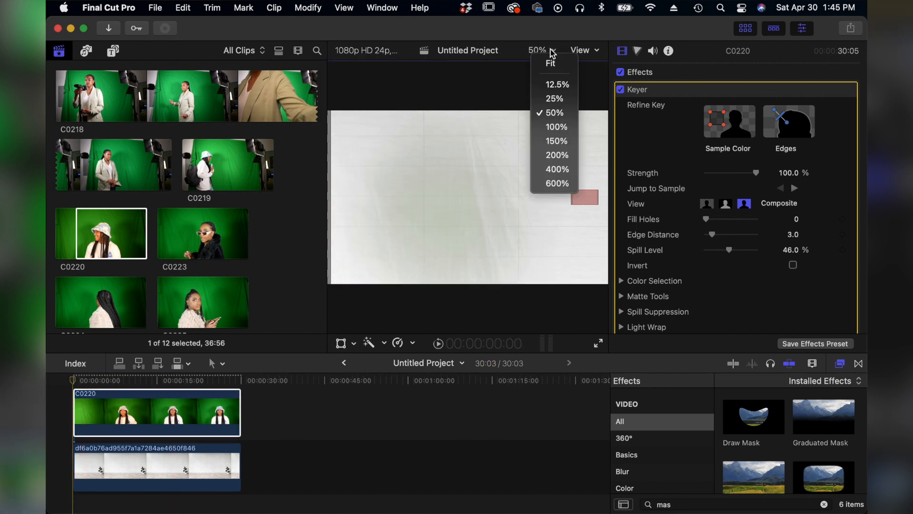
{"action": "left_click", "coordinate": [803, 28]}
{"action": "left_click", "coordinate": [805, 28]}
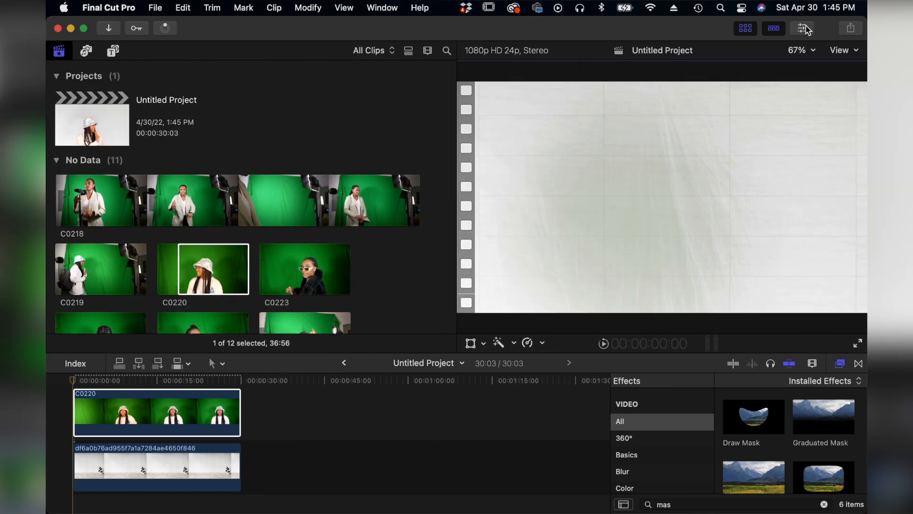
{"action": "left_click", "coordinate": [115, 380]}
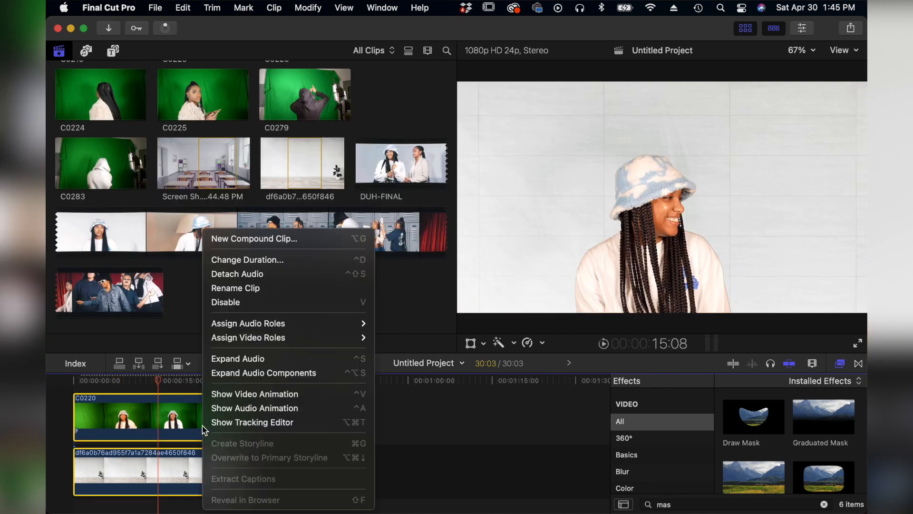
Combine C0220 and the background clip into a new compound clip, keeping the suggested name
{"action": "right_click", "coordinate": [206, 414]}
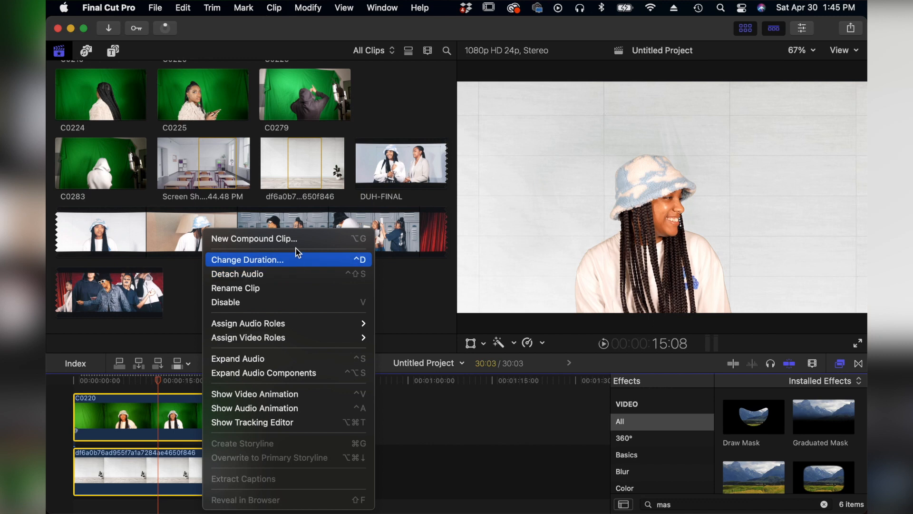
{"action": "left_click", "coordinate": [293, 240]}
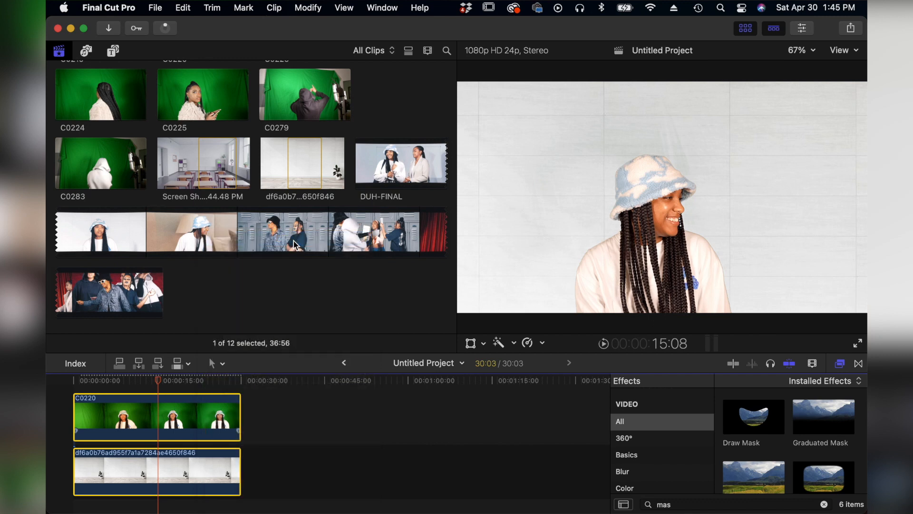
{"action": "left_click", "coordinate": [623, 291]}
Scrub through the compound clip, look at the clips inside it and return to the main project timeline
{"action": "left_click", "coordinate": [101, 381]}
{"action": "left_click_drag", "start_coordinate": [101, 381], "coordinate": [192, 380]}
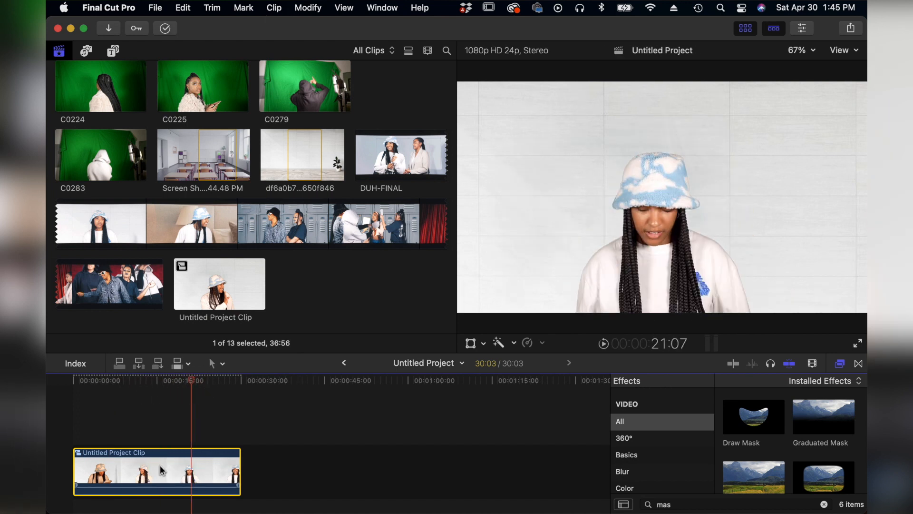
{"action": "double_click", "coordinate": [160, 464]}
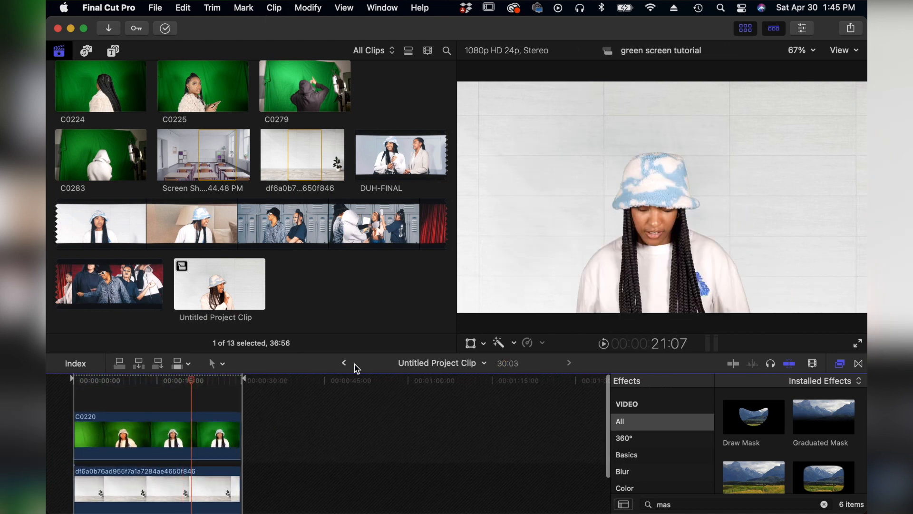
{"action": "left_click", "coordinate": [344, 364]}
Close the effects browser, append the classroom screenshot after the compound clip and extend its end to about 01:16:09
{"action": "left_click", "coordinate": [839, 364]}
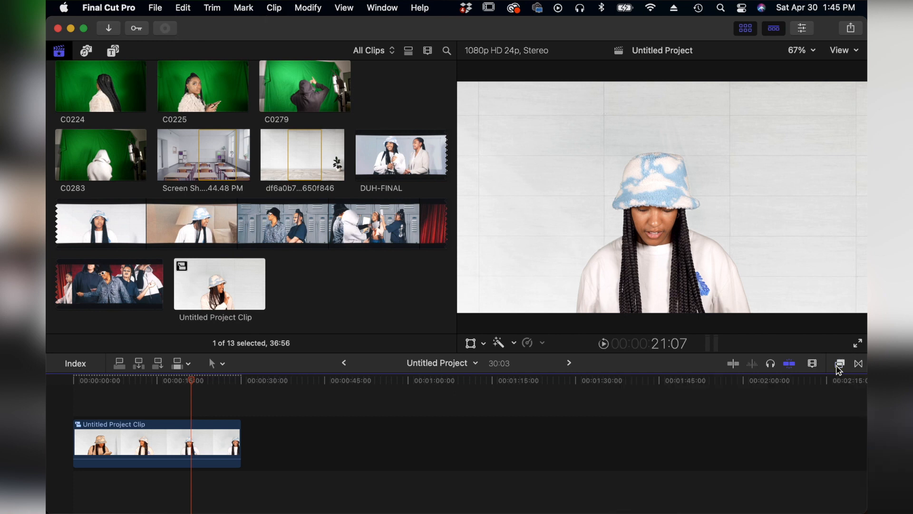
{"action": "left_click", "coordinate": [211, 159]}
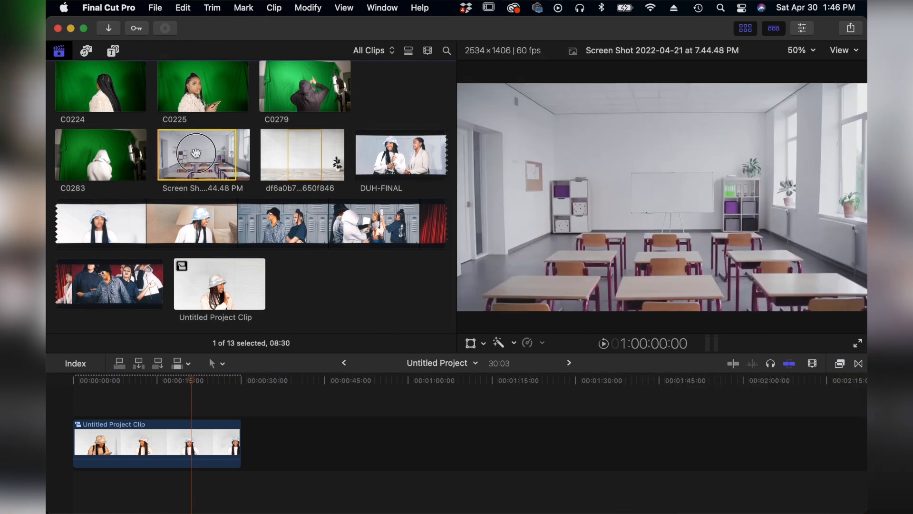
{"action": "left_click_drag", "start_coordinate": [196, 153], "coordinate": [498, 452]}
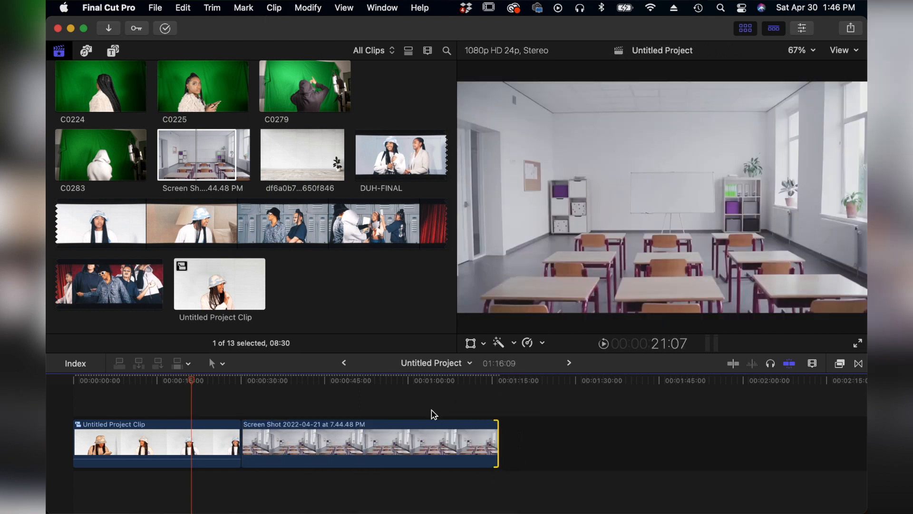
Connect the final section of clip C0218 above the start of the classroom image and turn down its audio
{"action": "left_click", "coordinate": [378, 379]}
{"action": "left_click_drag", "start_coordinate": [377, 378], "coordinate": [232, 379]}
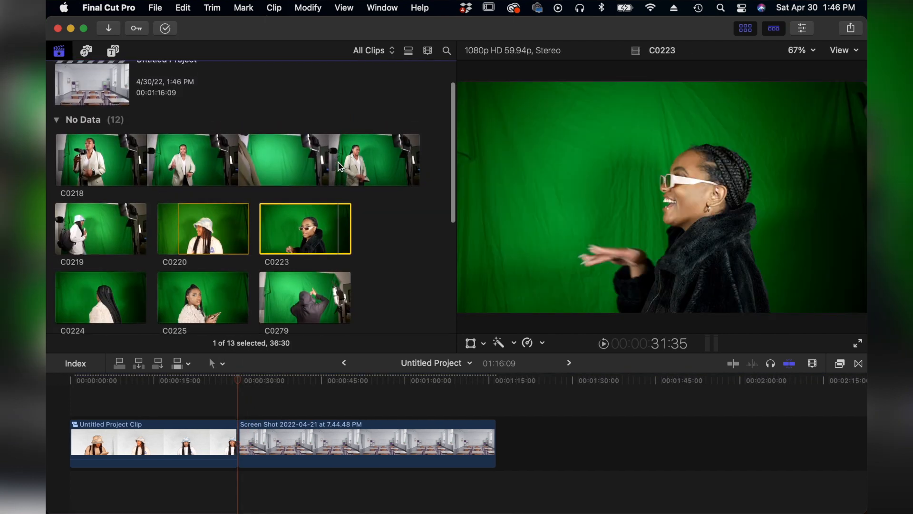
{"action": "left_click", "coordinate": [252, 140]}
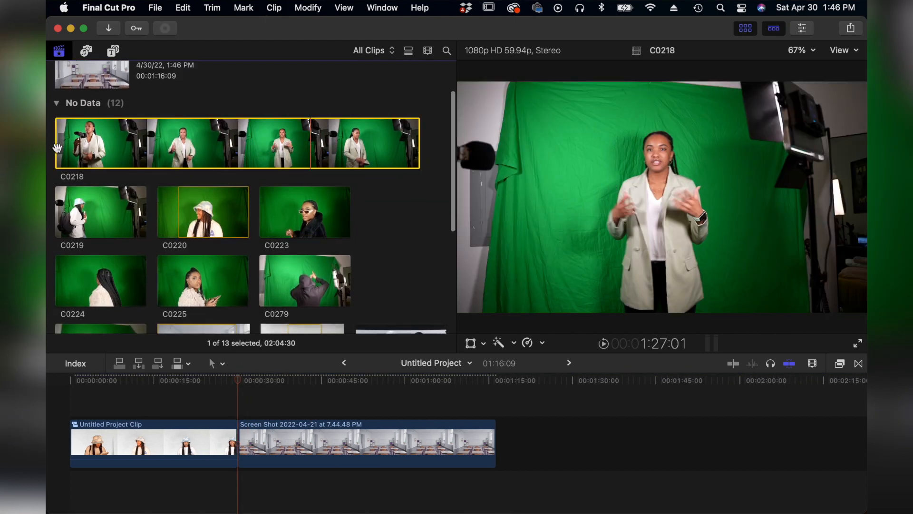
{"action": "left_click_drag", "start_coordinate": [56, 148], "coordinate": [240, 404]}
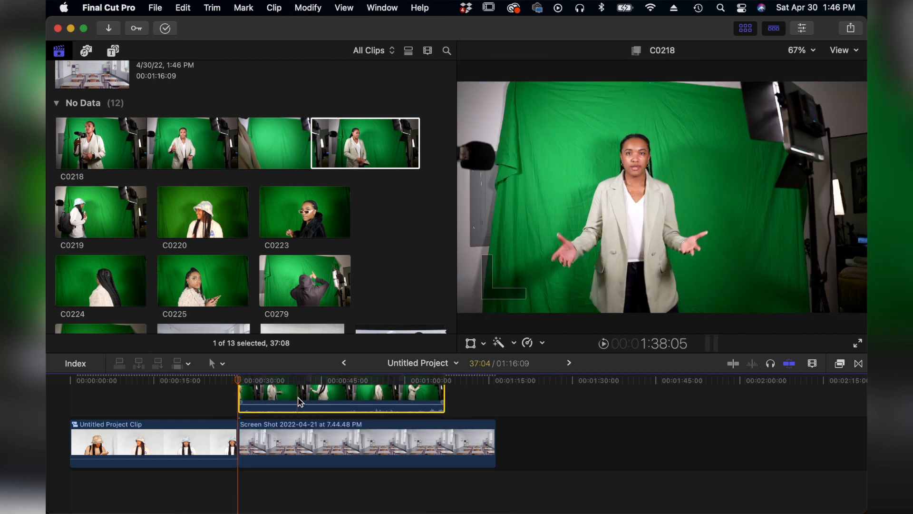
{"action": "left_click_drag", "start_coordinate": [298, 437], "coordinate": [298, 437]}
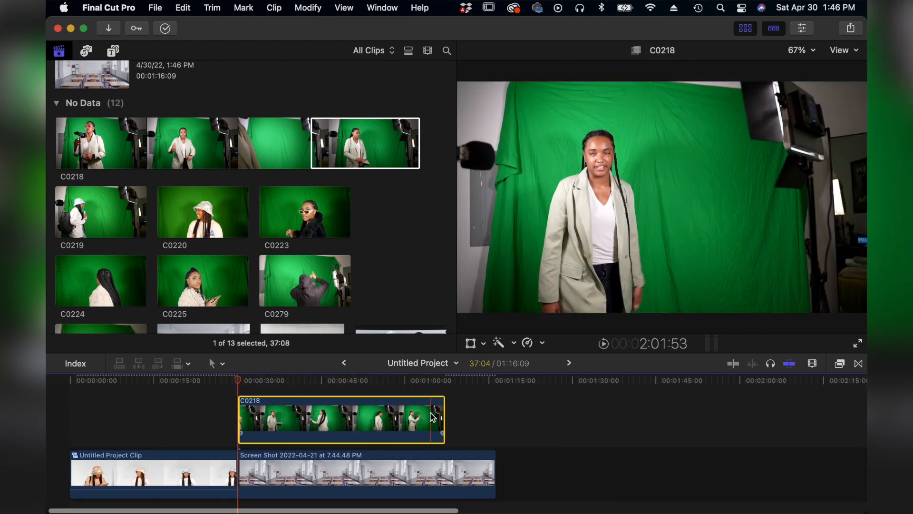
Split clip C0218 shortly before its end and delete the leftover tail section
{"action": "key", "text": "super+b"}
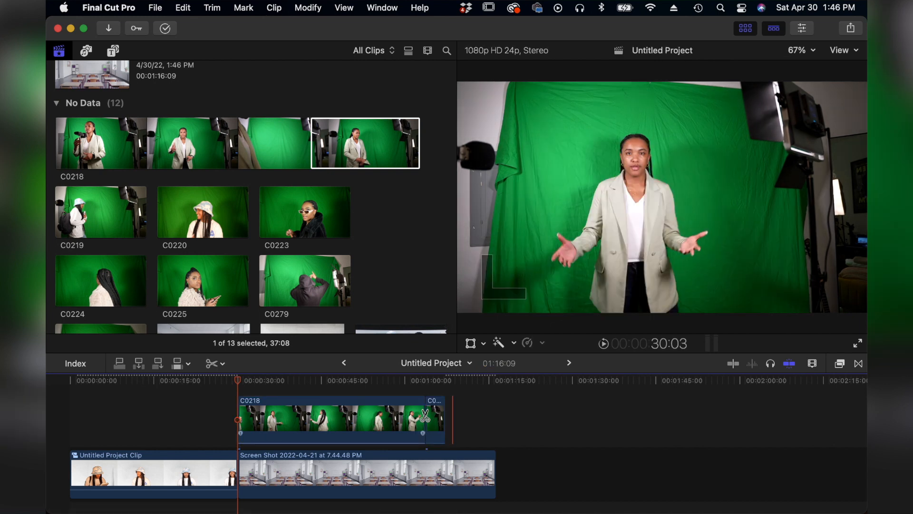
{"action": "left_click", "coordinate": [435, 418]}
{"action": "key", "text": "Delete"}
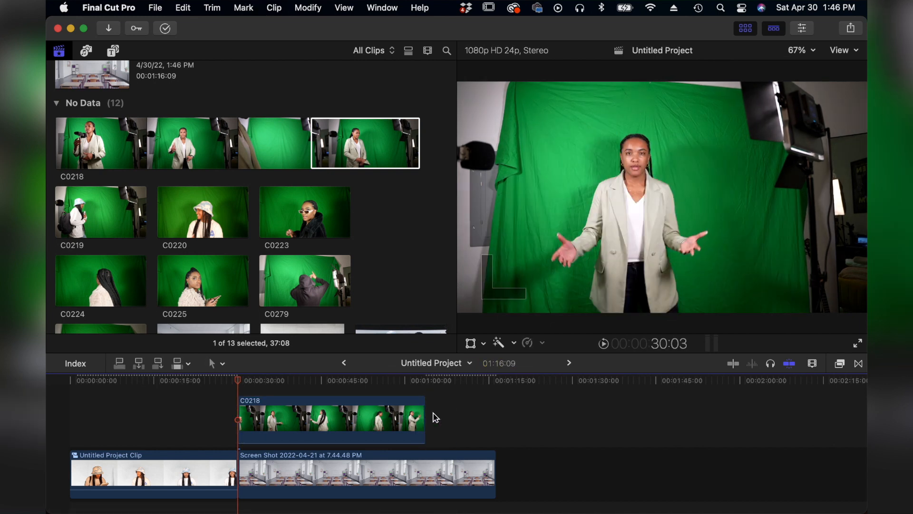
Apply the Draw Mask effect to clip C0218 and show the effect's settings
{"action": "left_click", "coordinate": [409, 419]}
{"action": "left_click", "coordinate": [745, 29]}
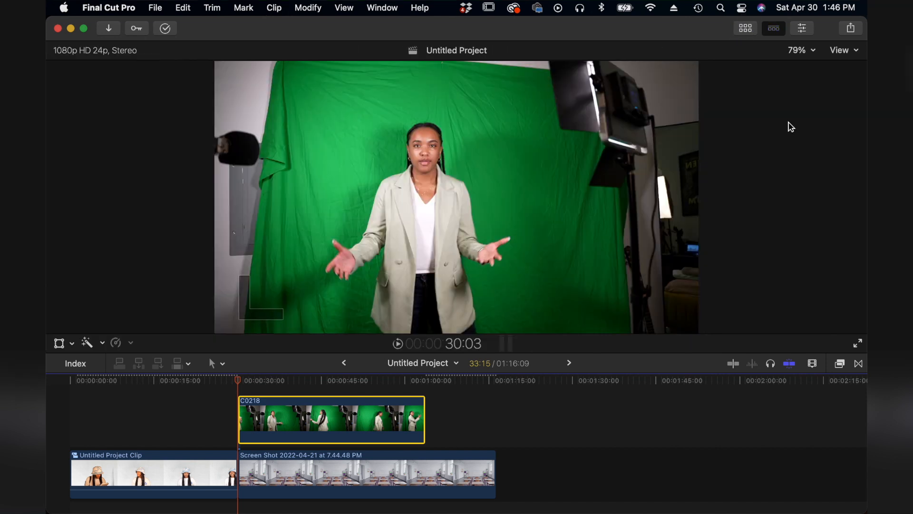
{"action": "left_click", "coordinate": [840, 364]}
{"action": "left_click_drag", "start_coordinate": [754, 417], "coordinate": [409, 419]}
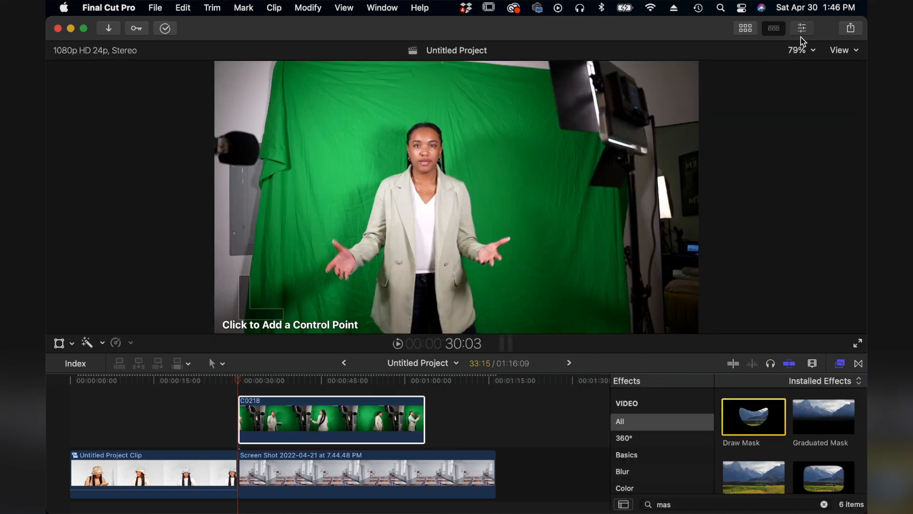
{"action": "key", "text": "super+4"}
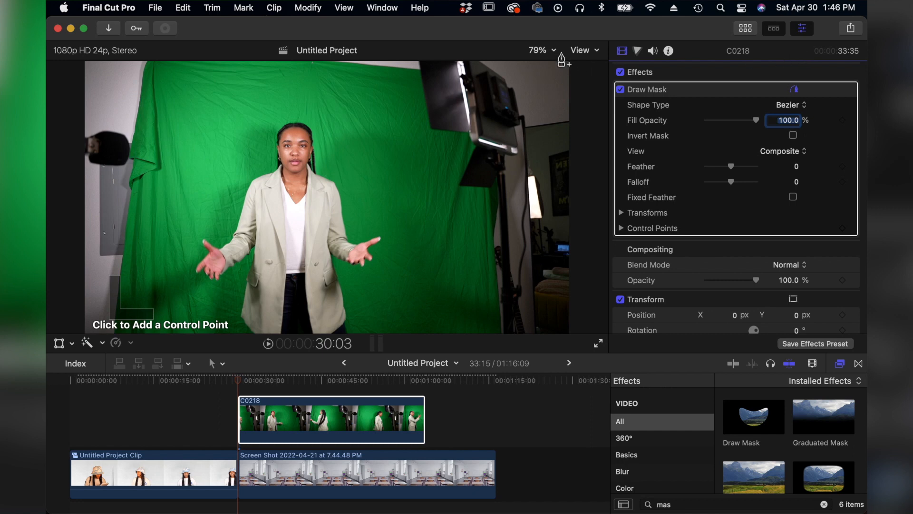
Draw a closed four-point mask around the woman in C0218, keeping only green screen around her and excluding the lights and walls
{"action": "left_click", "coordinate": [544, 50]}
{"action": "left_click", "coordinate": [554, 113]}
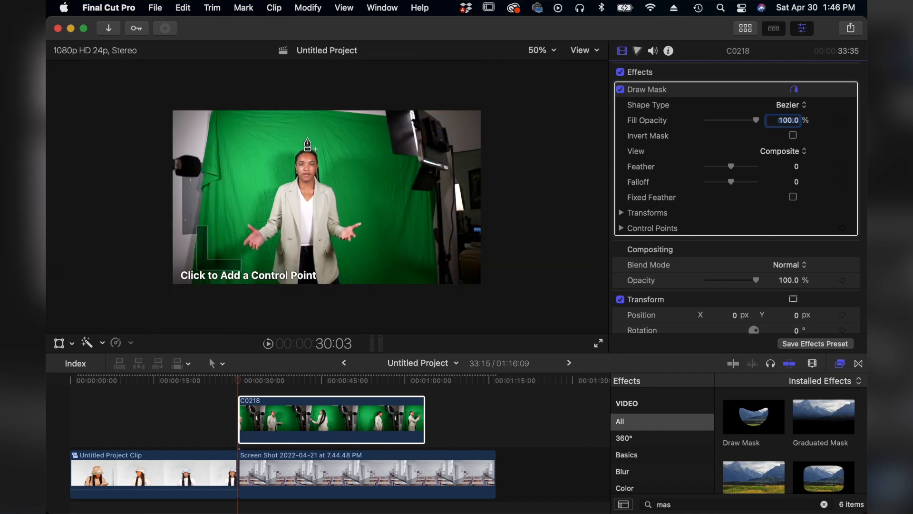
{"action": "left_click", "coordinate": [223, 107]}
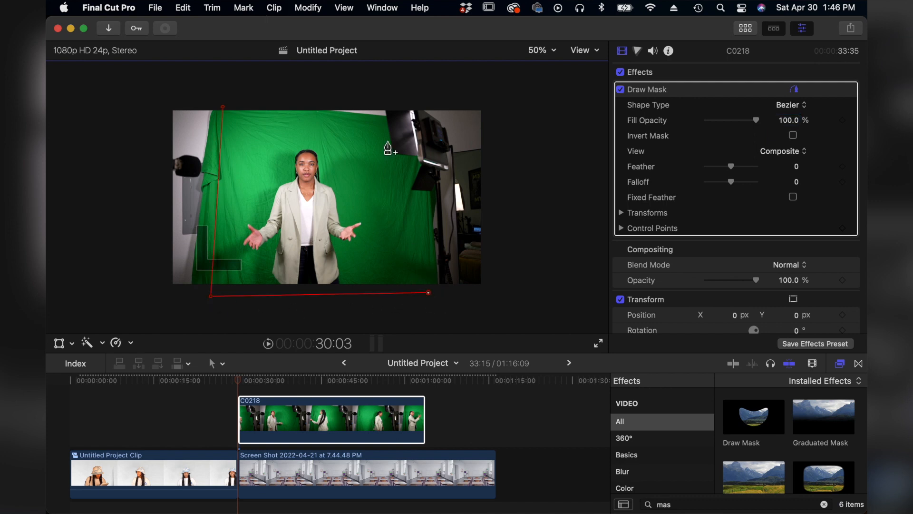
{"action": "left_click", "coordinate": [223, 107]}
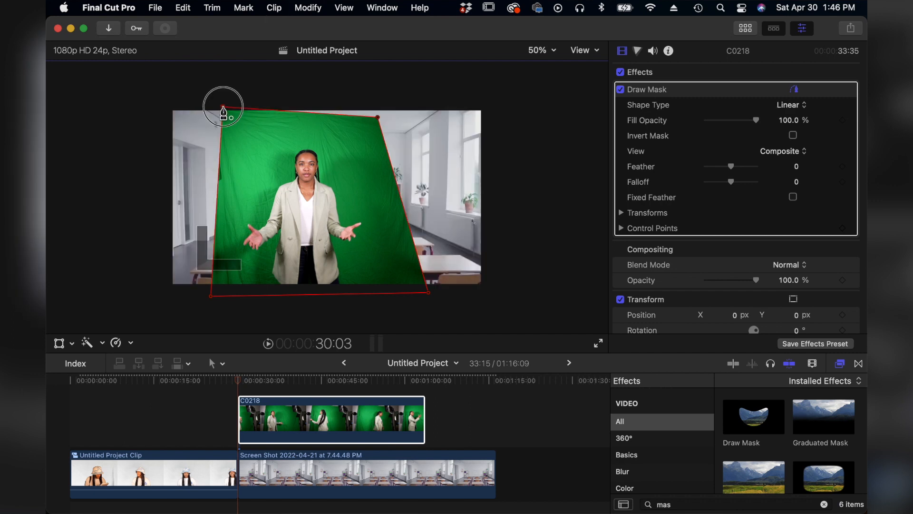
{"action": "left_click_drag", "start_coordinate": [223, 107], "coordinate": [227, 107]}
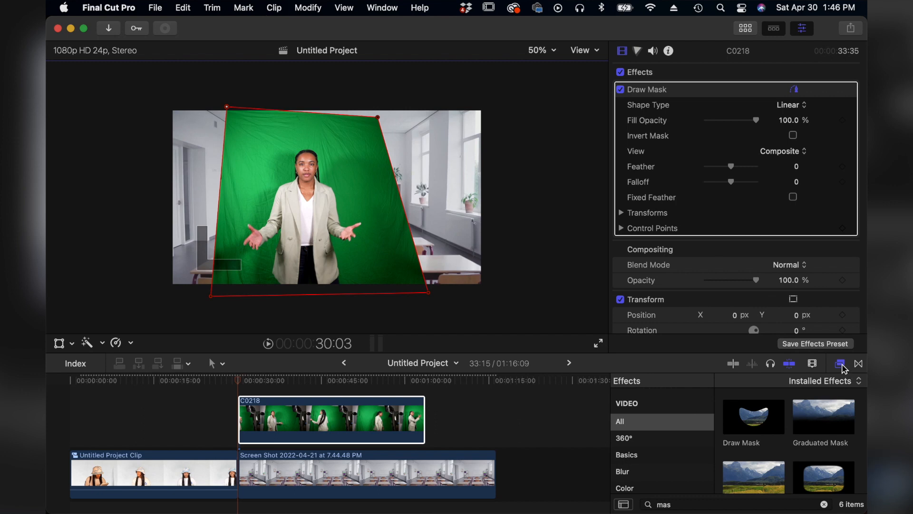
Clear the effects search, find the Keying effects and apply the Keyer to clip C0218
{"action": "left_click", "coordinate": [823, 505]}
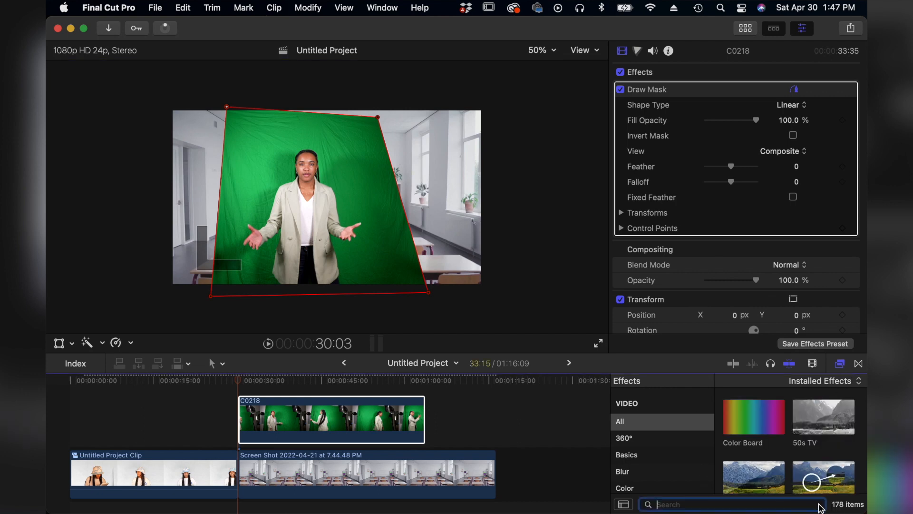
{"action": "scroll", "coordinate": [657, 464], "scroll_direction": "down", "scroll_amount": 5}
{"action": "left_click", "coordinate": [643, 424]}
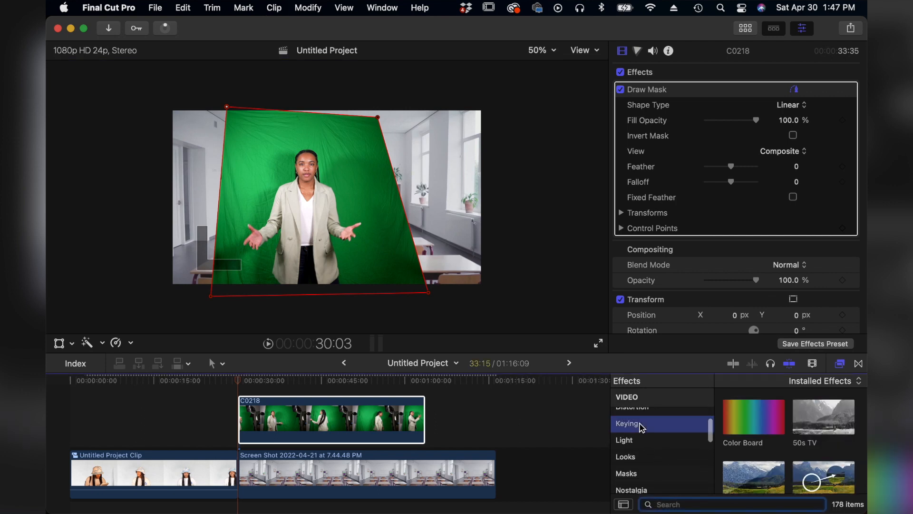
{"action": "left_click_drag", "start_coordinate": [745, 433], "coordinate": [380, 433]}
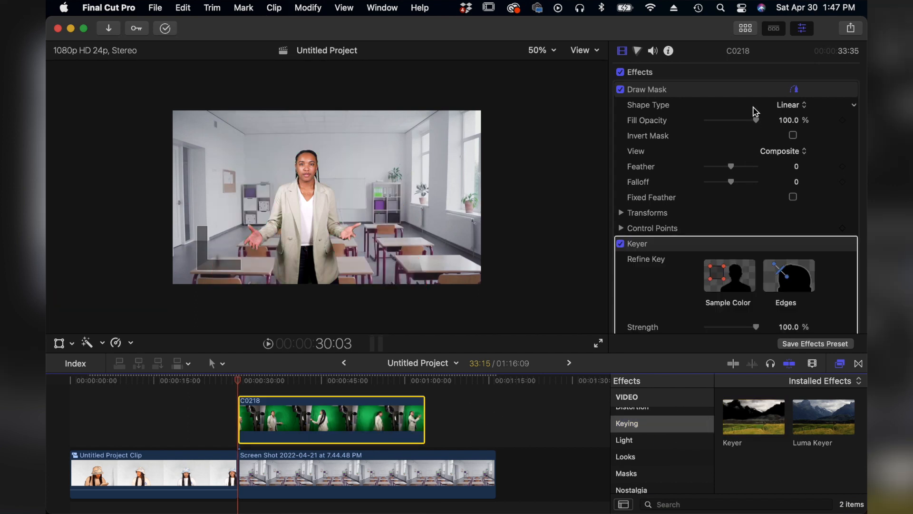
Scale clip C0218 down to 60%
{"action": "scroll", "coordinate": [754, 114], "scroll_direction": "down", "scroll_amount": 10}
{"action": "scroll", "coordinate": [726, 245], "scroll_direction": "down", "scroll_amount": 5}
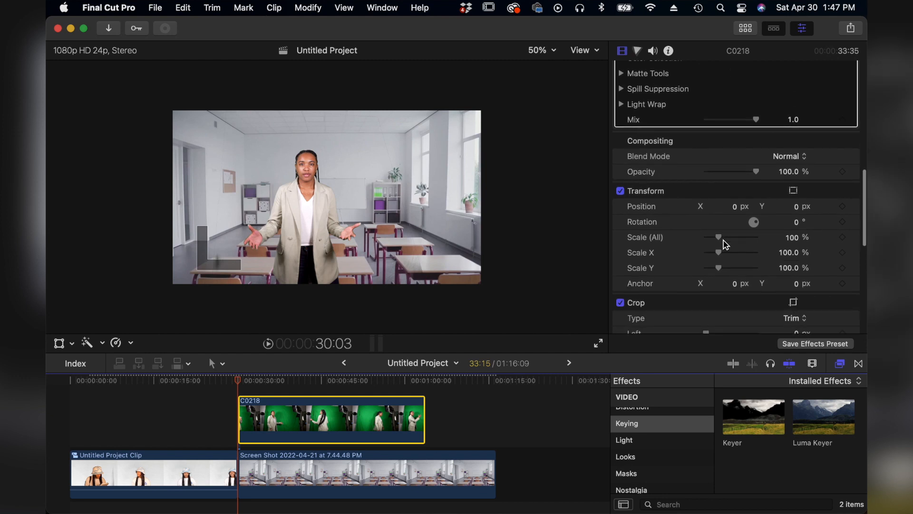
{"action": "left_click_drag", "start_coordinate": [718, 240], "coordinate": [716, 241]}
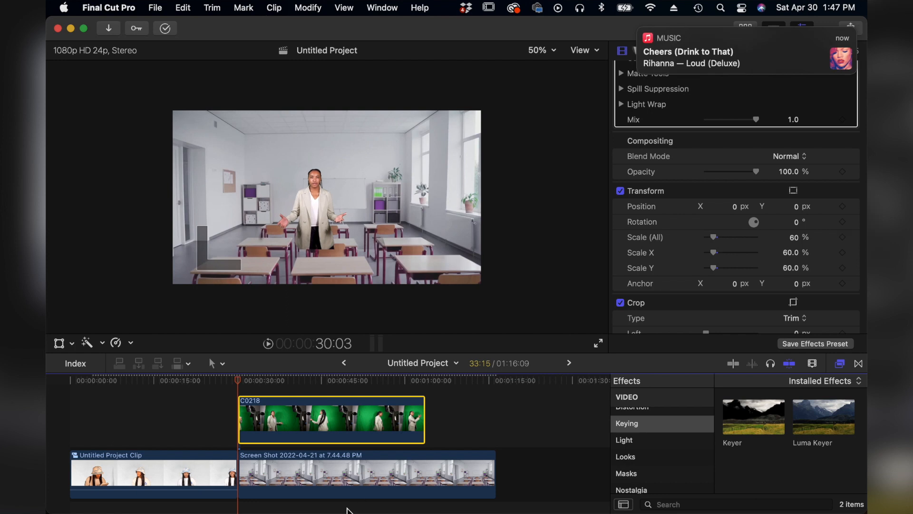
Scale the classroom background image to 129% and set its position to X -83 px, Y 66.5 px
{"action": "left_click", "coordinate": [348, 473]}
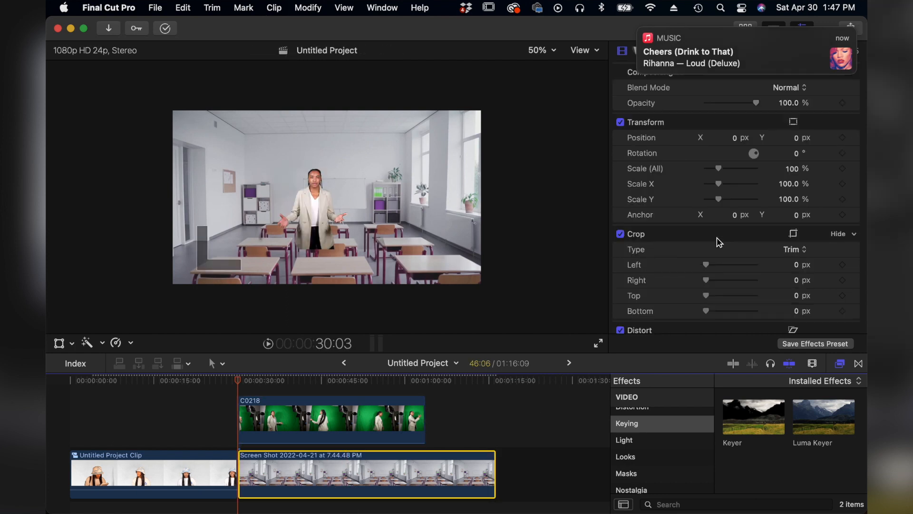
{"action": "left_click_drag", "start_coordinate": [726, 170], "coordinate": [728, 171]}
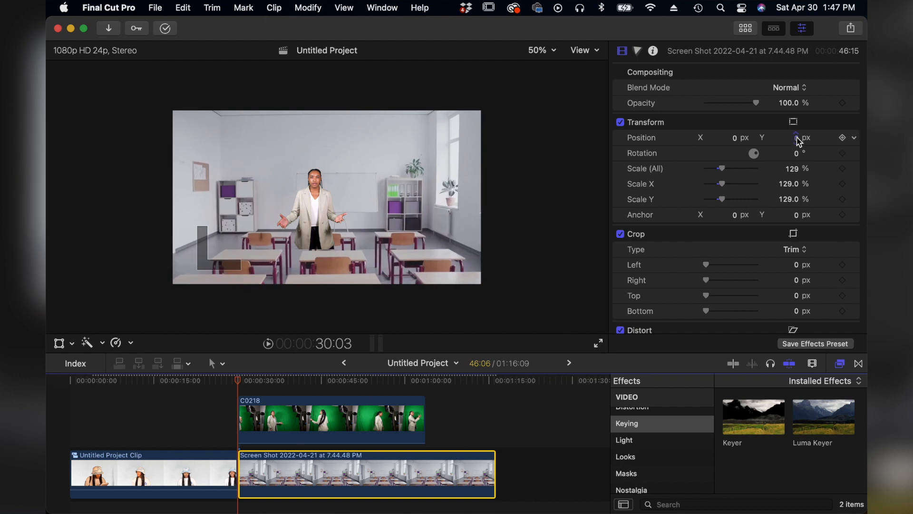
{"action": "left_click_drag", "start_coordinate": [737, 141], "coordinate": [791, 138]}
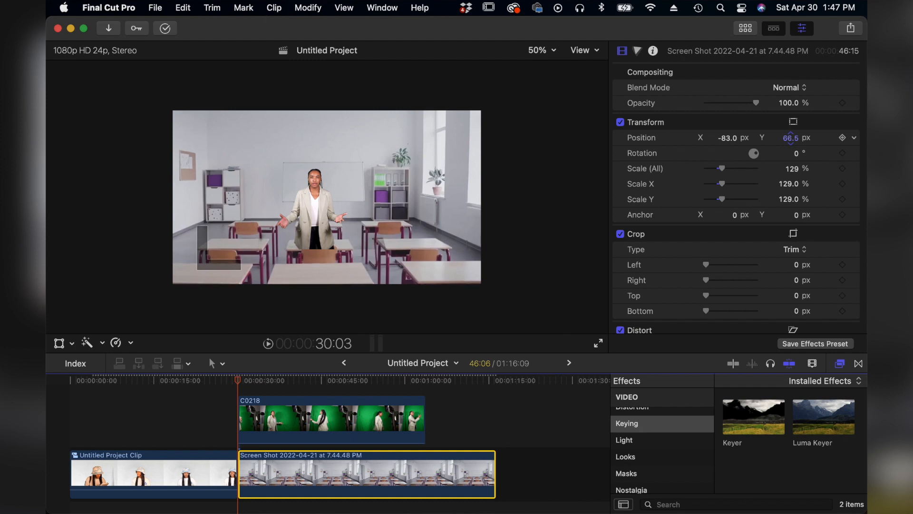
Transform clip C0218 to move the woman up behind the classroom desks, in front of the whiteboard
{"action": "left_click", "coordinate": [327, 409]}
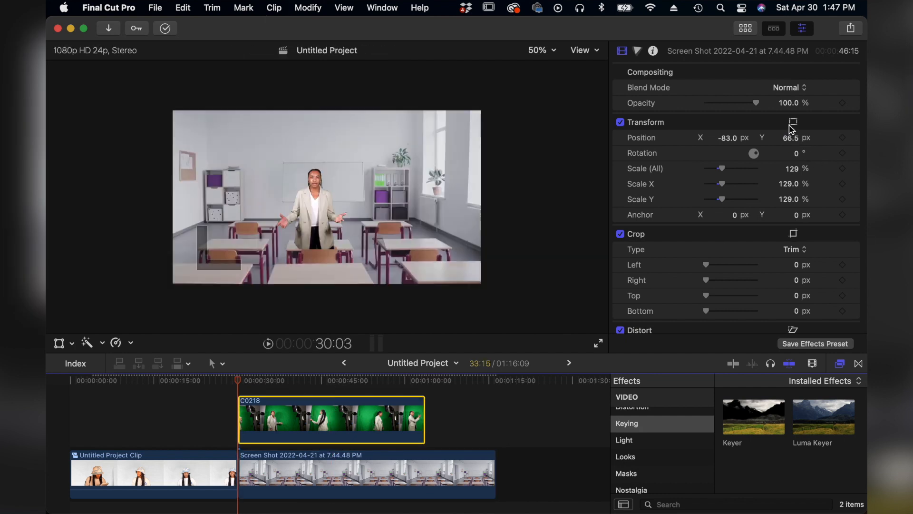
{"action": "scroll", "coordinate": [714, 219], "scroll_direction": "down", "scroll_amount": 10}
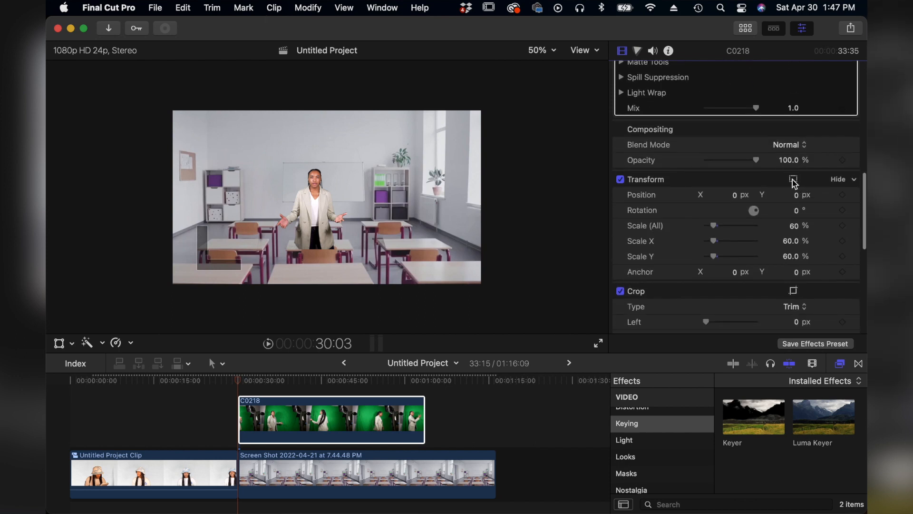
{"action": "left_click", "coordinate": [793, 179]}
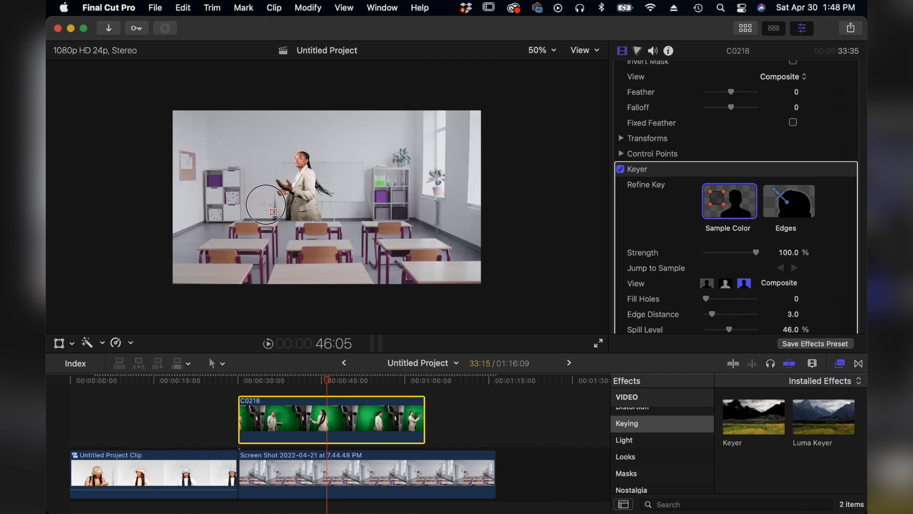
{"action": "left_click_drag", "start_coordinate": [266, 205], "coordinate": [272, 209]}
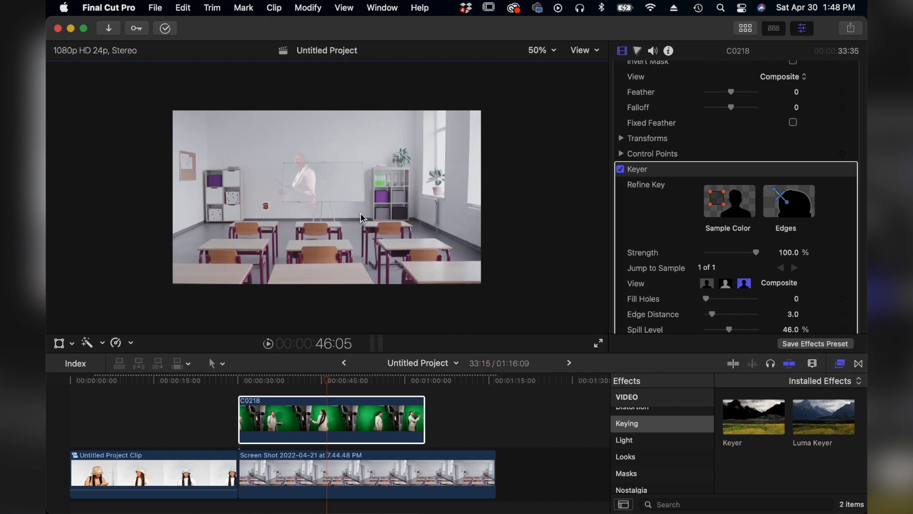
{"action": "key", "text": "super+z"}
{"action": "key", "text": "super+z"}
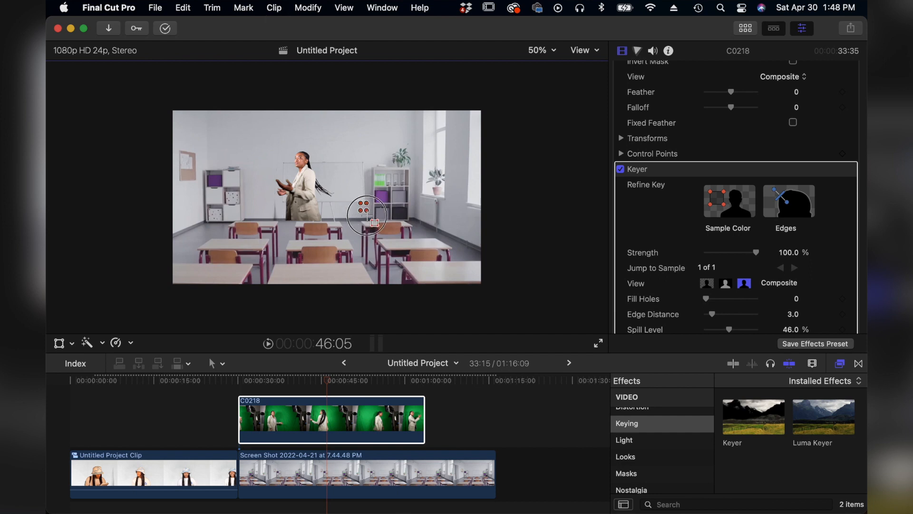
Select a 14:21 range of clip C0279 in the browser and connect it above C0218 at 30:03
{"action": "left_click", "coordinate": [240, 388]}
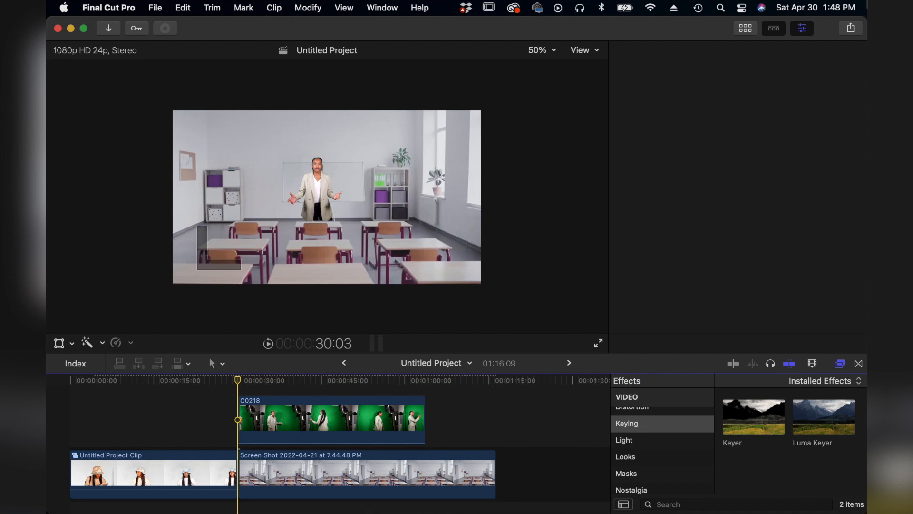
{"action": "left_click", "coordinate": [745, 29]}
{"action": "scroll", "coordinate": [213, 250], "scroll_direction": "up", "scroll_amount": 10}
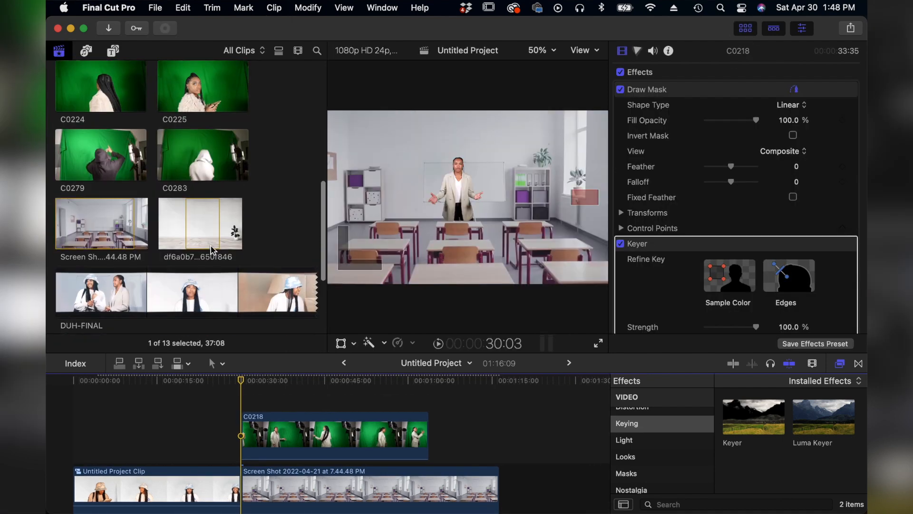
{"action": "left_click", "coordinate": [61, 229]}
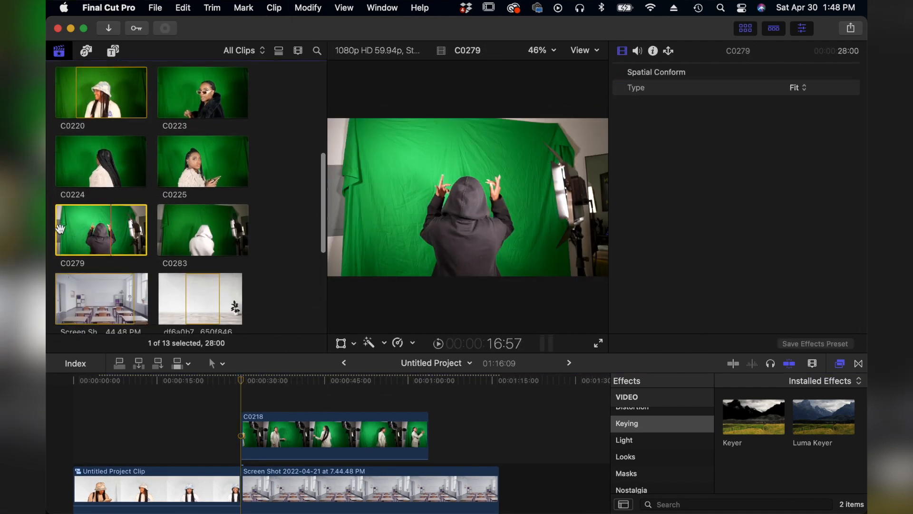
{"action": "left_click_drag", "start_coordinate": [58, 229], "coordinate": [81, 229]}
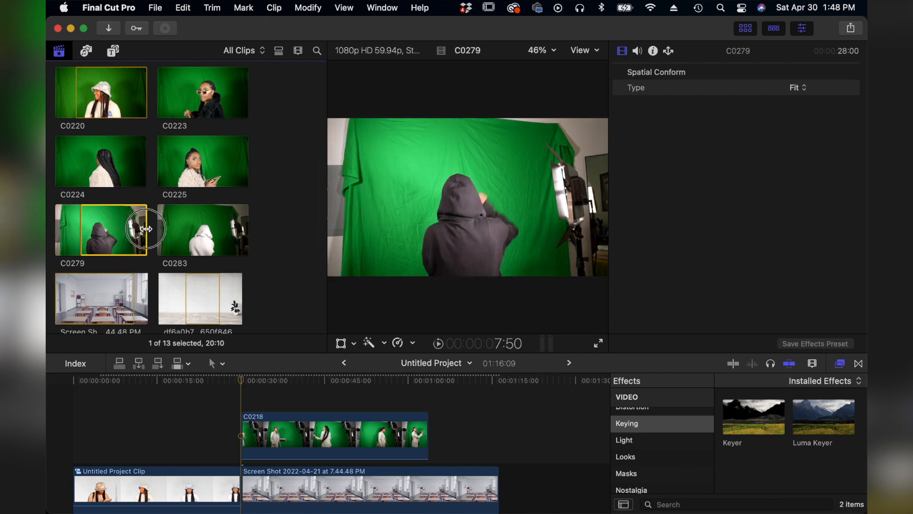
{"action": "left_click_drag", "start_coordinate": [146, 228], "coordinate": [253, 396]}
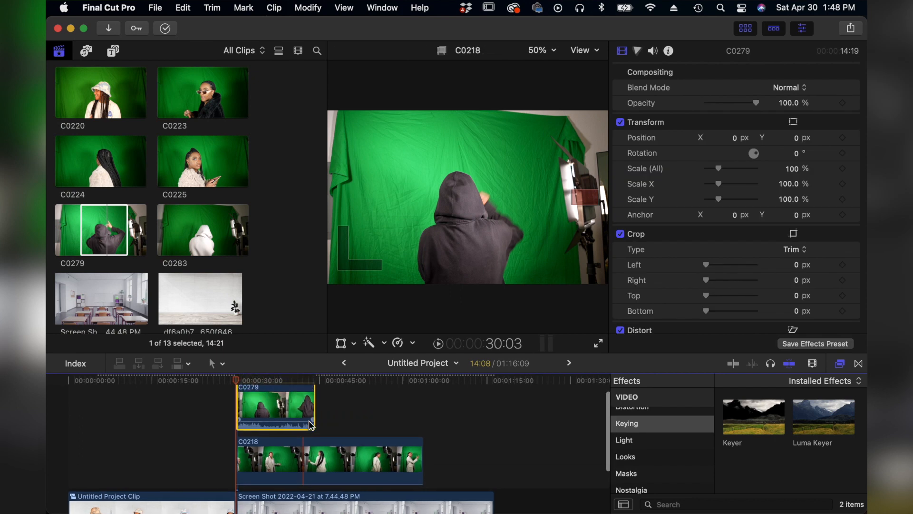
Apply the Draw Mask effect to clip C0279 and outline the hooded figure with a closed four-point mask inside the green screen
{"action": "left_click", "coordinate": [283, 381]}
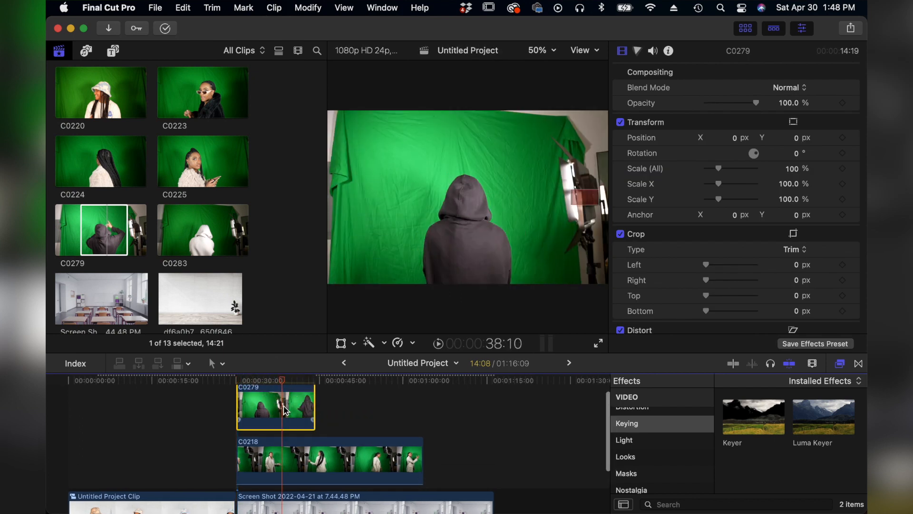
{"action": "left_click", "coordinate": [332, 463]}
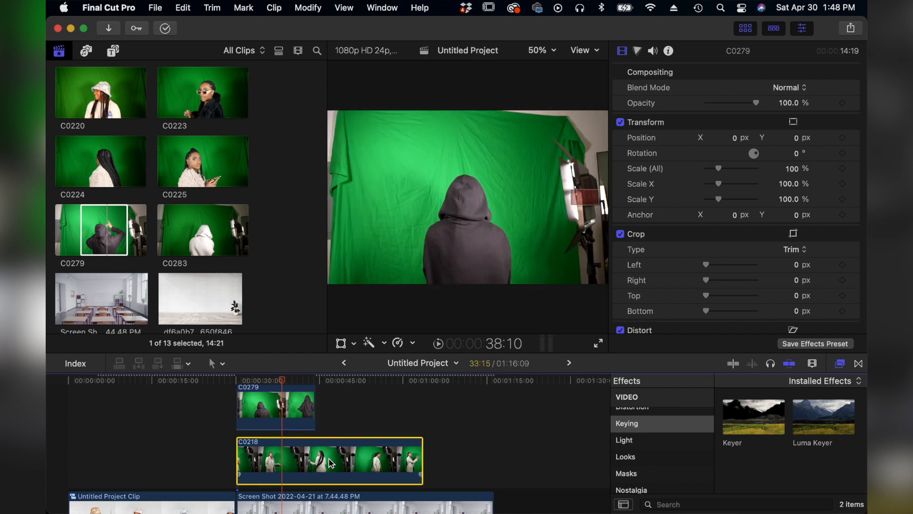
{"action": "left_click", "coordinate": [291, 412]}
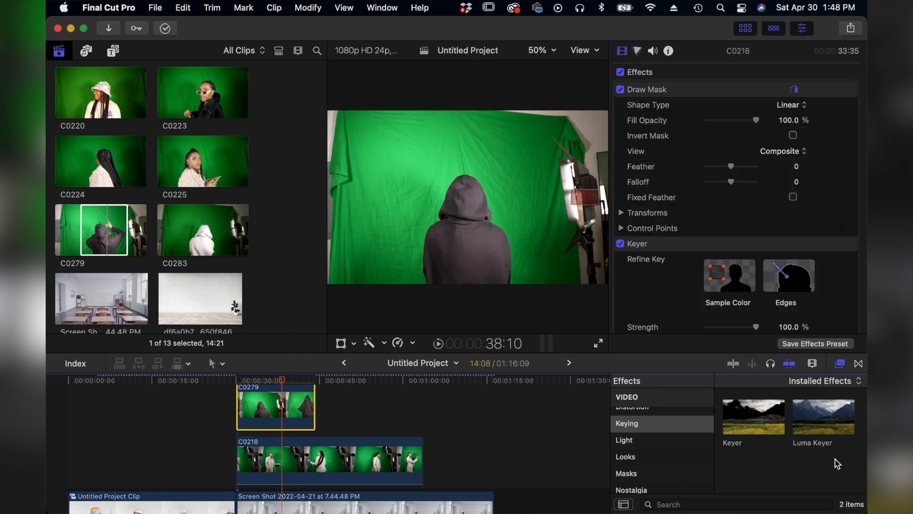
{"action": "left_click", "coordinate": [744, 503]}
{"action": "type", "text": "draw"}
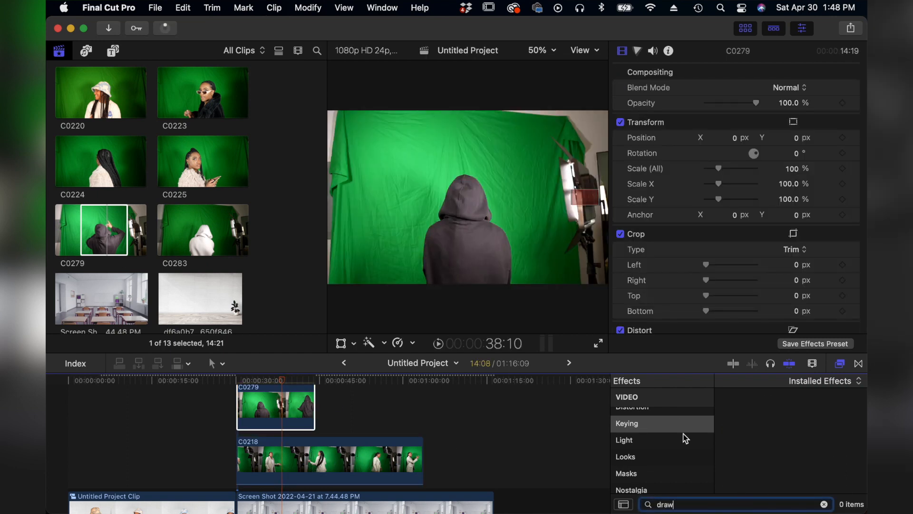
{"action": "left_click_drag", "start_coordinate": [754, 417], "coordinate": [271, 426]}
{"action": "left_click", "coordinate": [356, 109]}
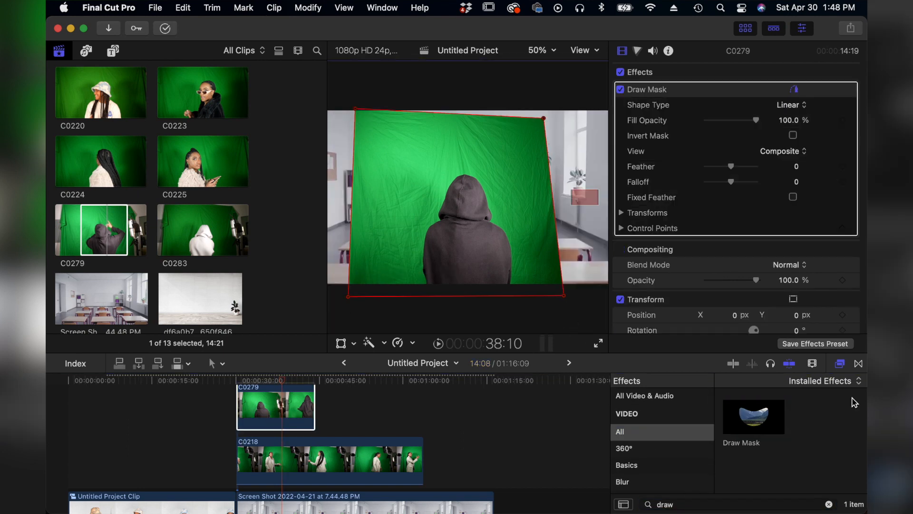
Apply the Keyer to clip C0279 and sample the green area beside the hooded figure
{"action": "left_click", "coordinate": [829, 504]}
{"action": "type", "text": "key"}
{"action": "left_click_drag", "start_coordinate": [754, 416], "coordinate": [276, 409]}
{"action": "left_click", "coordinate": [729, 276]}
{"action": "left_click_drag", "start_coordinate": [542, 247], "coordinate": [551, 255]}
Scale clip C0279 to 56% and move the hooded figure to the left row of classroom desks
{"action": "scroll", "coordinate": [778, 272], "scroll_direction": "down", "scroll_amount": 10}
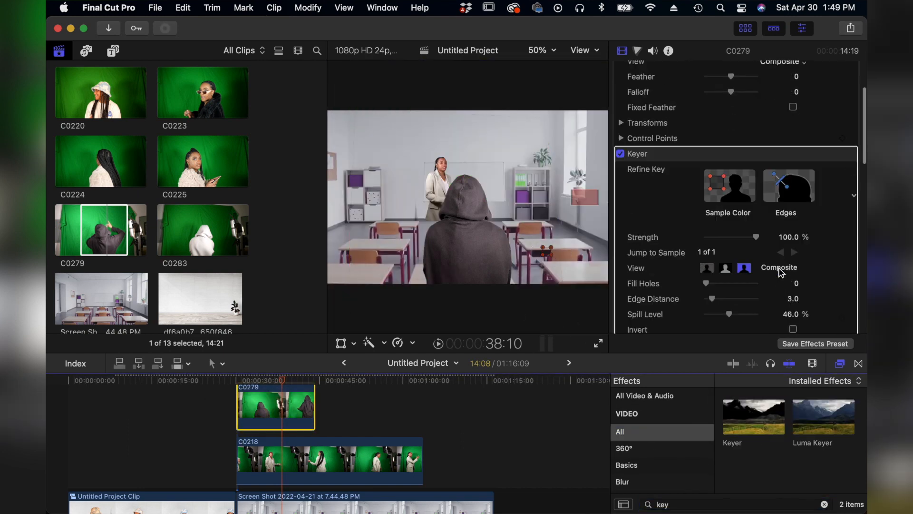
{"action": "left_click", "coordinate": [793, 236]}
{"action": "left_click_drag", "start_coordinate": [718, 282], "coordinate": [715, 283]}
{"action": "left_click_drag", "start_coordinate": [459, 197], "coordinate": [368, 188]}
{"action": "left_click", "coordinate": [587, 73]}
Play the classroom composite from the start of clip C0279 and return the playhead to 30:03
{"action": "scroll", "coordinate": [267, 404], "scroll_direction": "up", "scroll_amount": 3}
{"action": "left_click", "coordinate": [238, 381]}
{"action": "key", "text": "space"}
{"action": "left_click", "coordinate": [235, 382]}
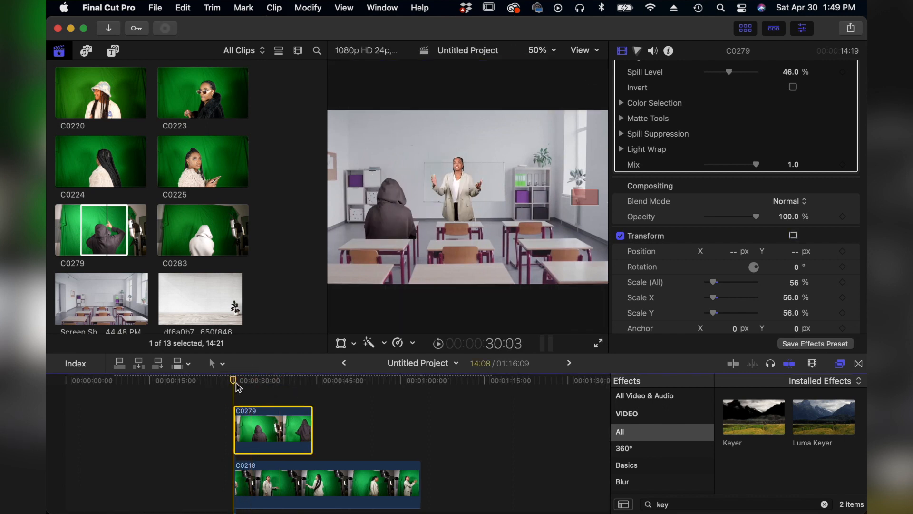
Connect clip C0283 above C0279 at 30:03 and move the playhead to 33:22
{"action": "left_click_drag", "start_coordinate": [203, 230], "coordinate": [235, 381]}
{"action": "scroll", "coordinate": [257, 410], "scroll_direction": "up", "scroll_amount": 2}
{"action": "left_click", "coordinate": [254, 381]}
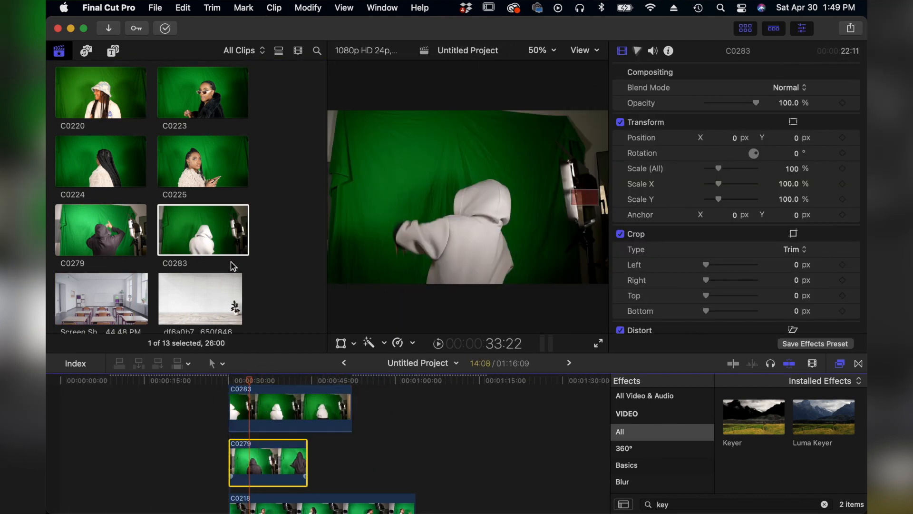
Paste clip C0279's keying, mask and transform attributes onto clip C0283 and move the white-hooded figure to the middle row of desks
{"action": "left_click", "coordinate": [183, 8]}
{"action": "left_click", "coordinate": [231, 229]}
{"action": "scroll", "coordinate": [735, 222], "scroll_direction": "down", "scroll_amount": 10}
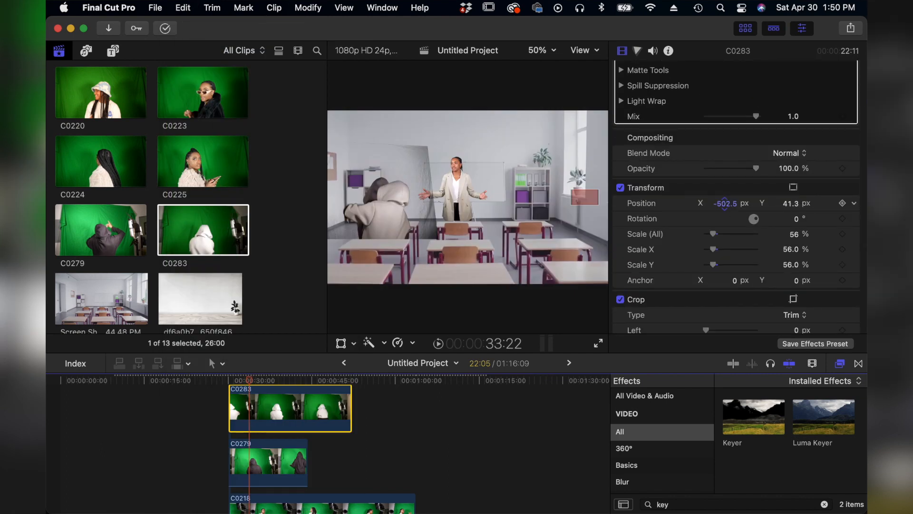
{"action": "scroll", "coordinate": [724, 238], "scroll_direction": "up", "scroll_amount": 10}
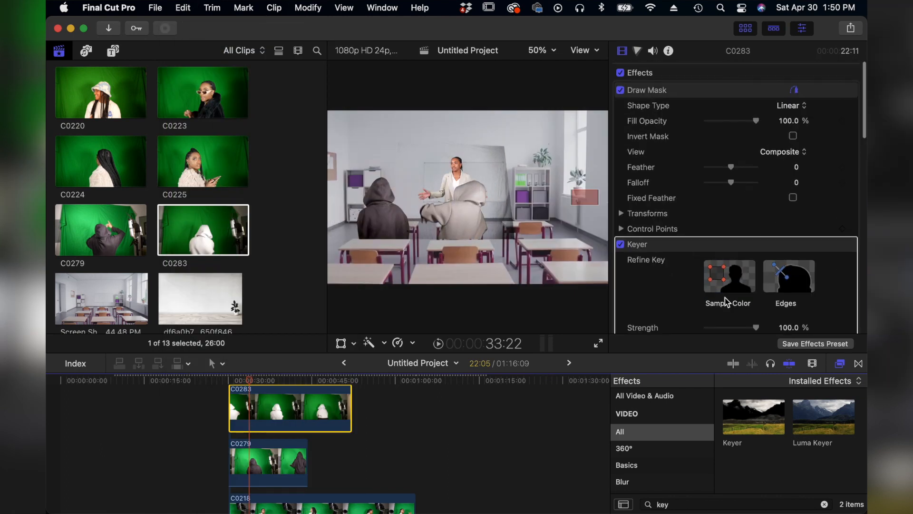
Play the classroom composite with both hooded students from near the start of clip C0283
{"action": "left_click", "coordinate": [235, 382]}
{"action": "key", "text": "space"}
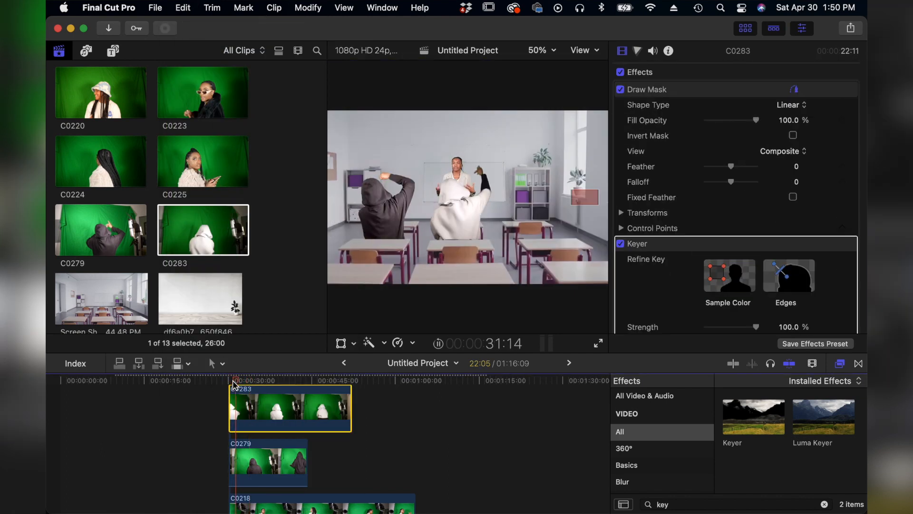
{"action": "key", "text": "space"}
Group the keyed teacher and student clips C0283, C0279 and C0218 into a compound clip
{"action": "scroll", "coordinate": [257, 443], "scroll_direction": "down", "scroll_amount": 3}
{"action": "left_click", "coordinate": [269, 444], "text": "shift"}
{"action": "scroll", "coordinate": [269, 428], "scroll_direction": "up", "scroll_amount": 4}
{"action": "right_click", "coordinate": [269, 416]}
{"action": "left_click", "coordinate": [391, 458]}
{"action": "key", "text": "Return"}
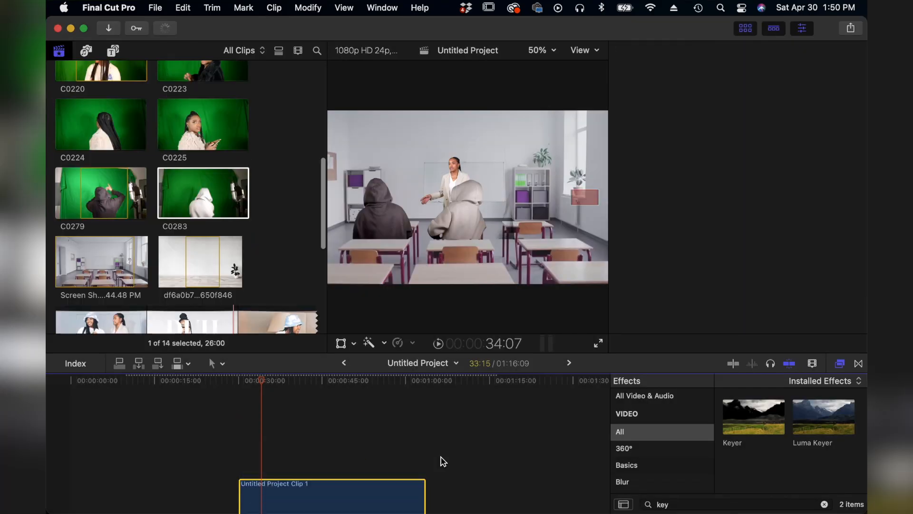
Connect clip C0224 above the student compound clip at 30:03 and apply the Keyer to it
{"action": "left_click_drag", "start_coordinate": [263, 380], "coordinate": [313, 380]}
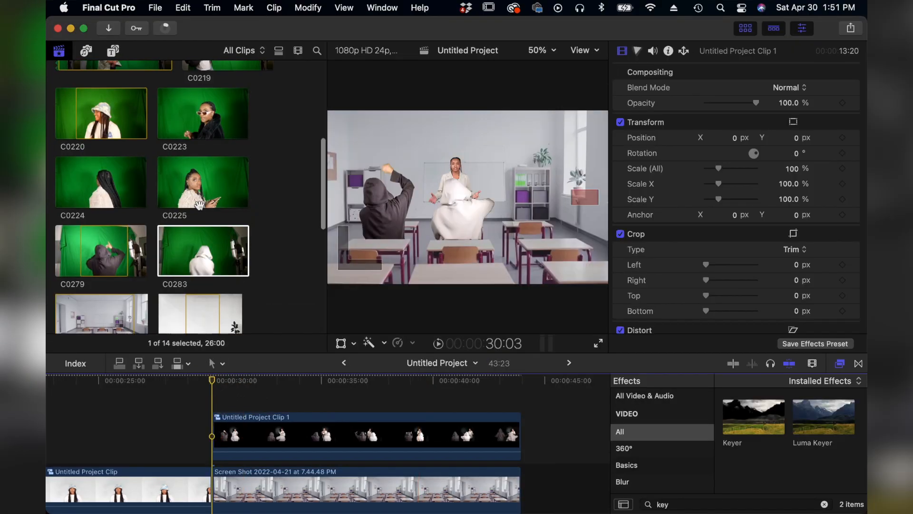
{"action": "left_click_drag", "start_coordinate": [100, 182], "coordinate": [270, 399]}
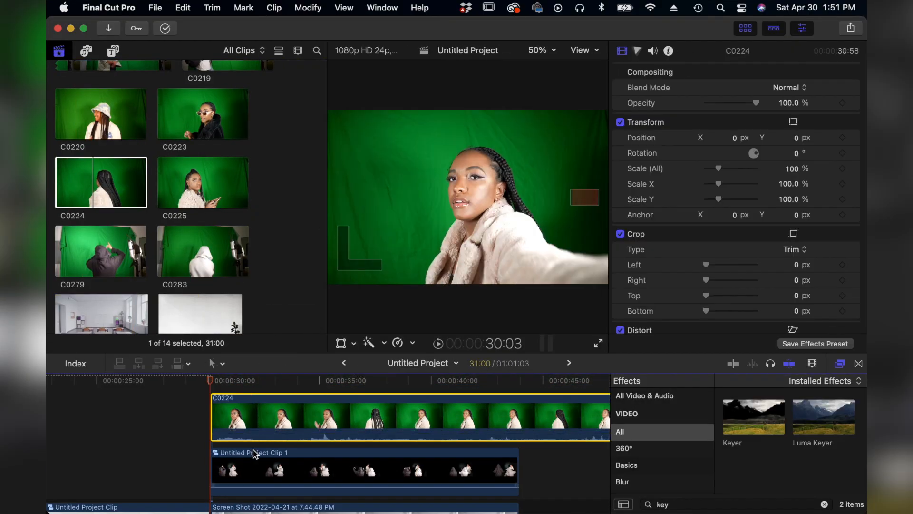
{"action": "left_click_drag", "start_coordinate": [754, 416], "coordinate": [250, 403]}
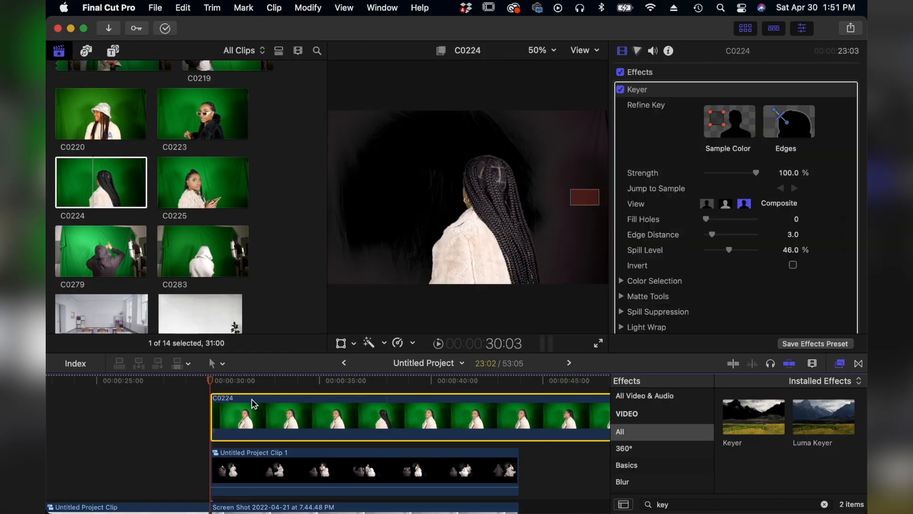
Sample the backdrop beside the woman in clip C0224 for the Keyer and set the clip's X position to 455 px
{"action": "left_click", "coordinate": [727, 122]}
{"action": "left_click_drag", "start_coordinate": [555, 120], "coordinate": [591, 151]}
{"action": "scroll", "coordinate": [682, 290], "scroll_direction": "down", "scroll_amount": 5}
{"action": "scroll", "coordinate": [684, 288], "scroll_direction": "down", "scroll_amount": 5}
{"action": "left_click_drag", "start_coordinate": [734, 165], "coordinate": [734, 122]}
{"action": "left_click_drag", "start_coordinate": [210, 380], "coordinate": [211, 381]}
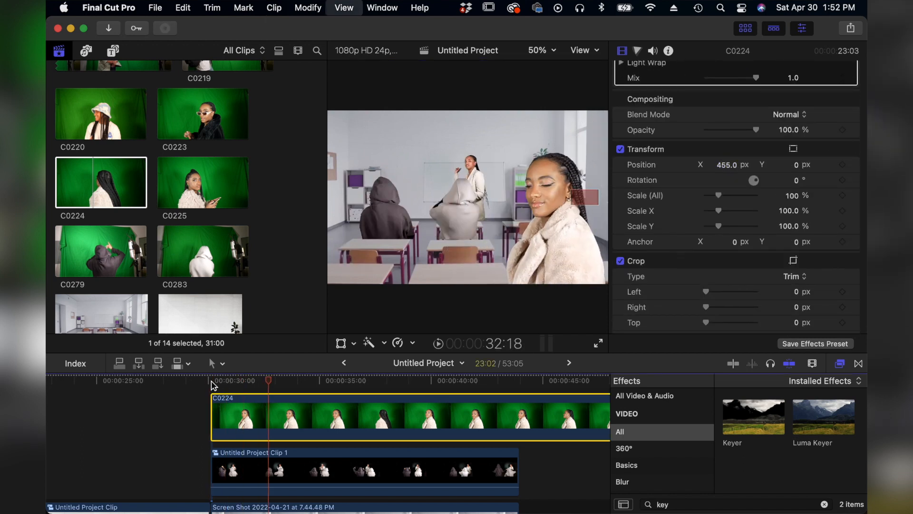
Mark a start point partway through clip C0225 and connect the selected range above C0224 at 30:03
{"action": "left_click", "coordinate": [187, 189]}
{"action": "key", "text": "i"}
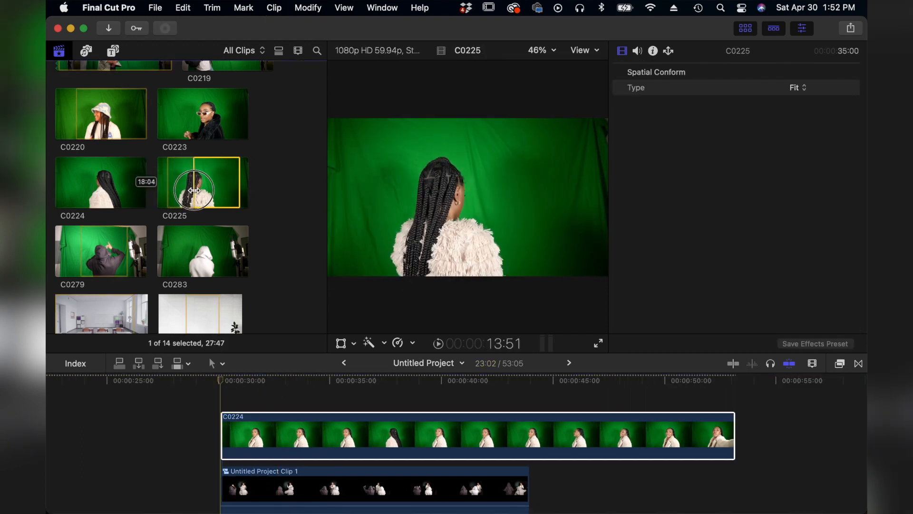
{"action": "key", "text": "q"}
Paste C0224's effects onto clip C0225 and set its X position to -502.7 px
{"action": "key", "text": "super+alt+v"}
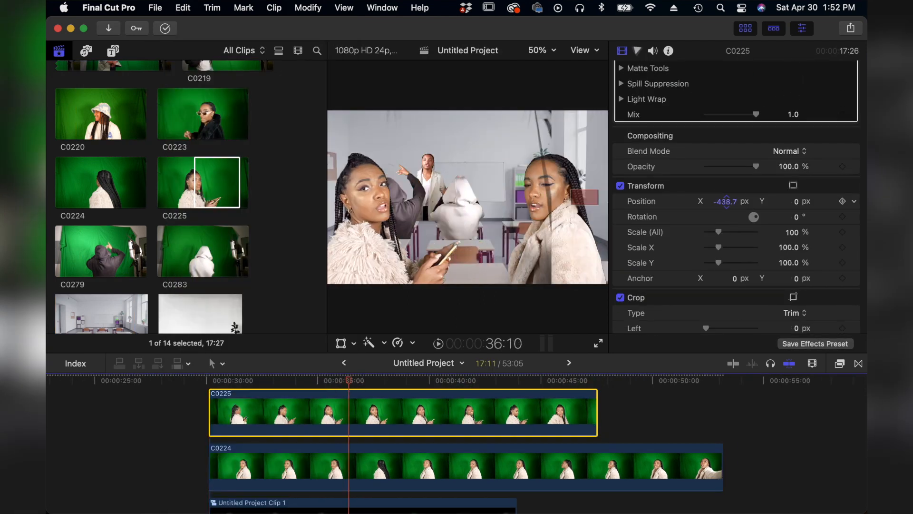
{"action": "left_click_drag", "start_coordinate": [726, 201], "coordinate": [726, 232]}
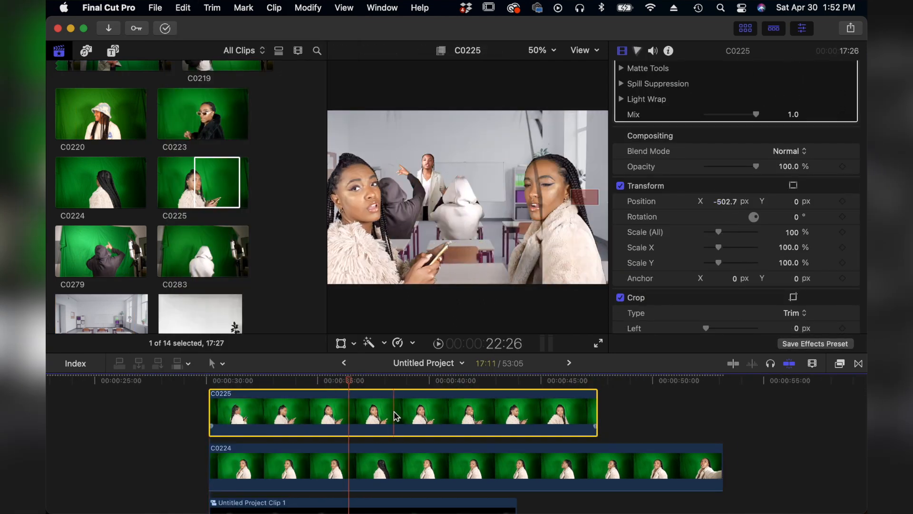
Add a second Keyer color sample to clip C0225 above the classroom whiteboard and crop the clip's right side by 651 px
{"action": "left_click", "coordinate": [397, 468]}
{"action": "left_click", "coordinate": [398, 416]}
{"action": "scroll", "coordinate": [656, 279], "scroll_direction": "down", "scroll_amount": 6}
{"action": "scroll", "coordinate": [656, 280], "scroll_direction": "up", "scroll_amount": 6}
{"action": "left_click", "coordinate": [729, 122]}
{"action": "left_click_drag", "start_coordinate": [475, 120], "coordinate": [510, 152]}
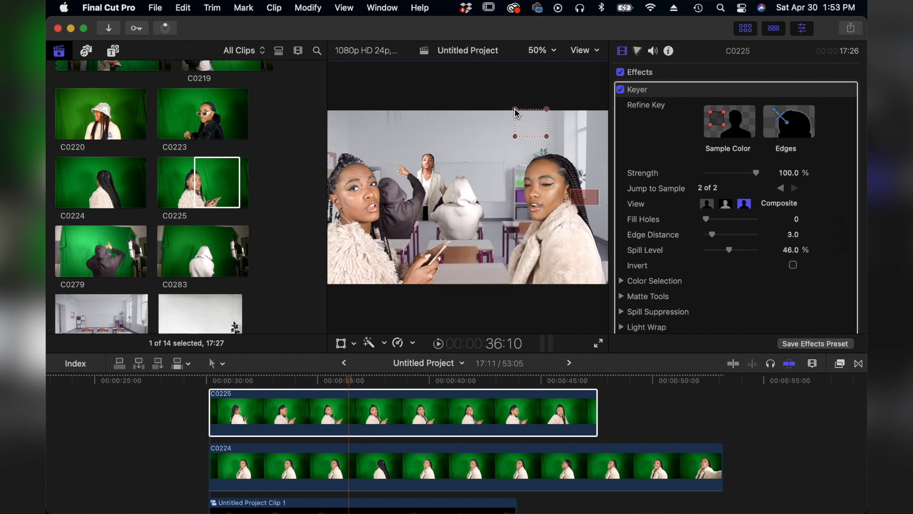
{"action": "scroll", "coordinate": [704, 200], "scroll_direction": "down", "scroll_amount": 10}
{"action": "left_click_drag", "start_coordinate": [706, 97], "coordinate": [789, 96]}
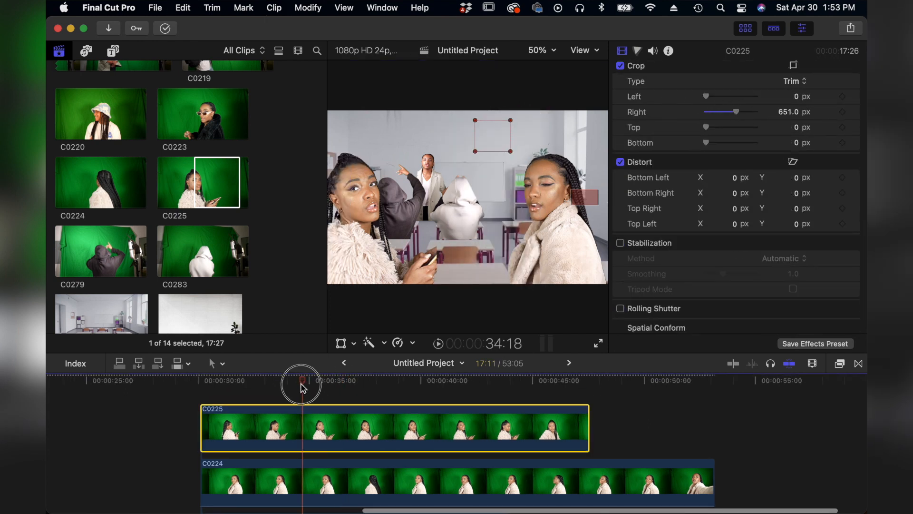
Connect the selected range of clip C0223 above C0225 at 30:03
{"action": "left_click", "coordinate": [174, 149]}
{"action": "left_click_drag", "start_coordinate": [174, 149], "coordinate": [233, 404]}
{"action": "scroll", "coordinate": [233, 419], "scroll_direction": "up", "scroll_amount": 3}
{"action": "left_click_drag", "start_coordinate": [228, 447], "coordinate": [226, 478]}
{"action": "left_click", "coordinate": [182, 8]}
{"action": "left_click", "coordinate": [492, 421]}
Apply the Keyer to clip C0223 and sample the green area beside the woman in the black coat
{"action": "left_click", "coordinate": [839, 364]}
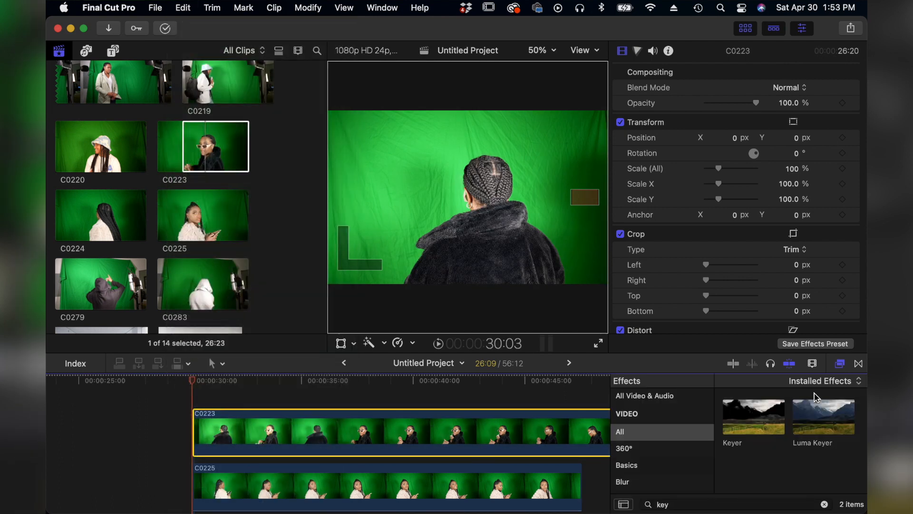
{"action": "double_click", "coordinate": [755, 420]}
{"action": "left_click", "coordinate": [839, 364]}
{"action": "left_click", "coordinate": [730, 122]}
{"action": "left_click_drag", "start_coordinate": [547, 124], "coordinate": [587, 152]}
Play the composite from the start of clip C0223 in an enlarged viewer with the inspector and browser hidden
{"action": "left_click", "coordinate": [191, 382]}
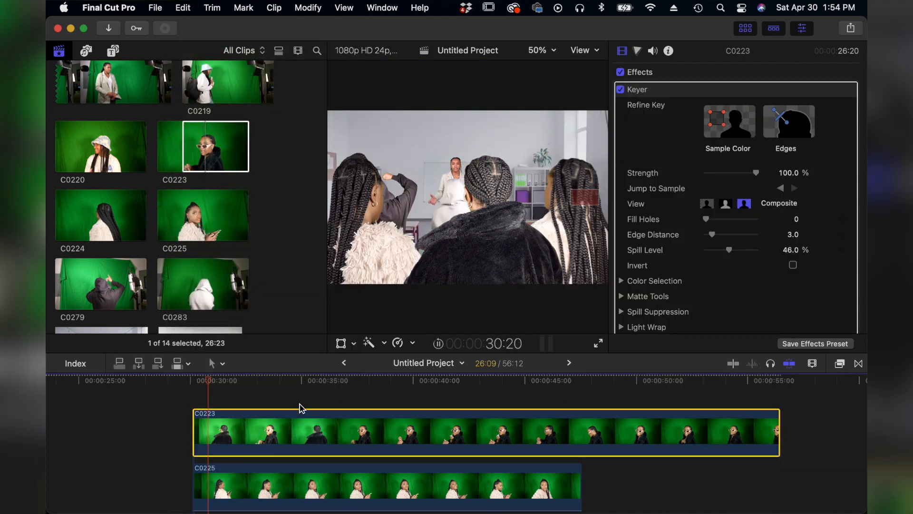
{"action": "left_click", "coordinate": [801, 28]}
{"action": "left_click", "coordinate": [745, 28]}
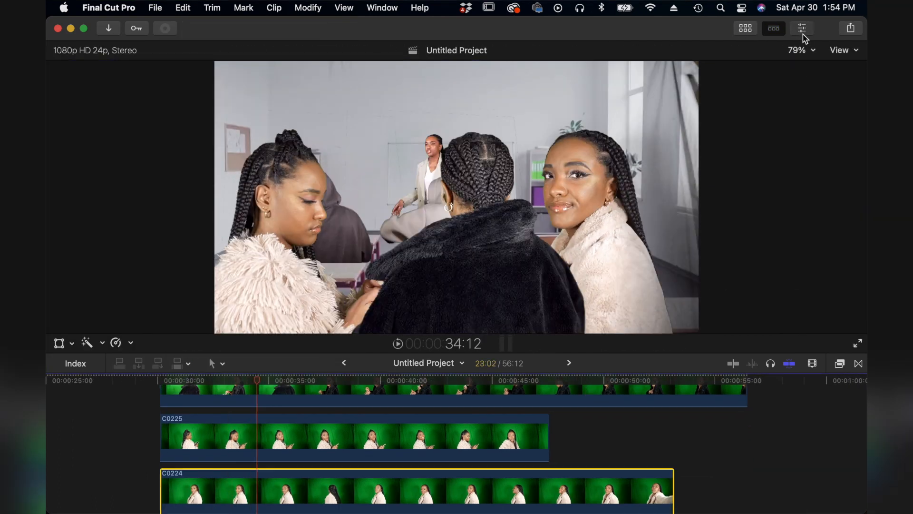
Set clip C0224's X position to 613 px and check the new placement around 34:17
{"action": "left_click", "coordinate": [802, 28]}
{"action": "left_click_drag", "start_coordinate": [723, 255], "coordinate": [742, 255]}
{"action": "left_click", "coordinate": [265, 380]}
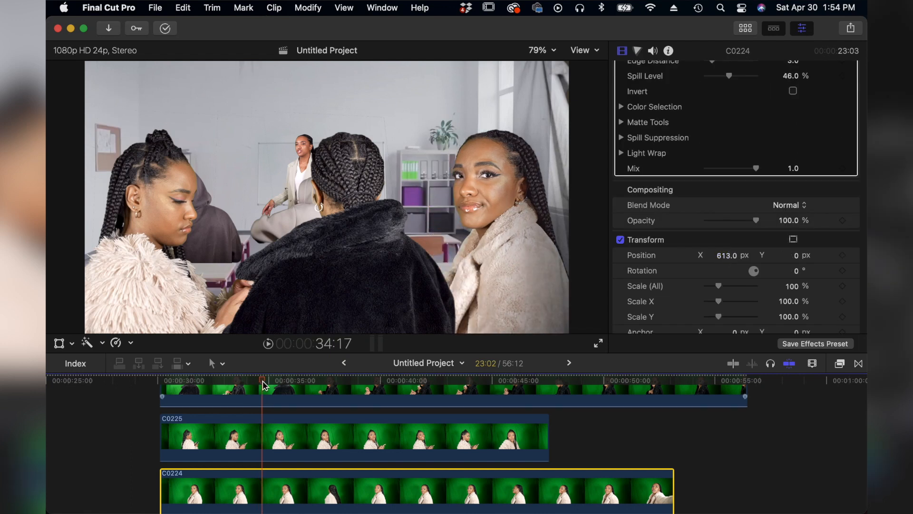
{"action": "left_click", "coordinate": [802, 28]}
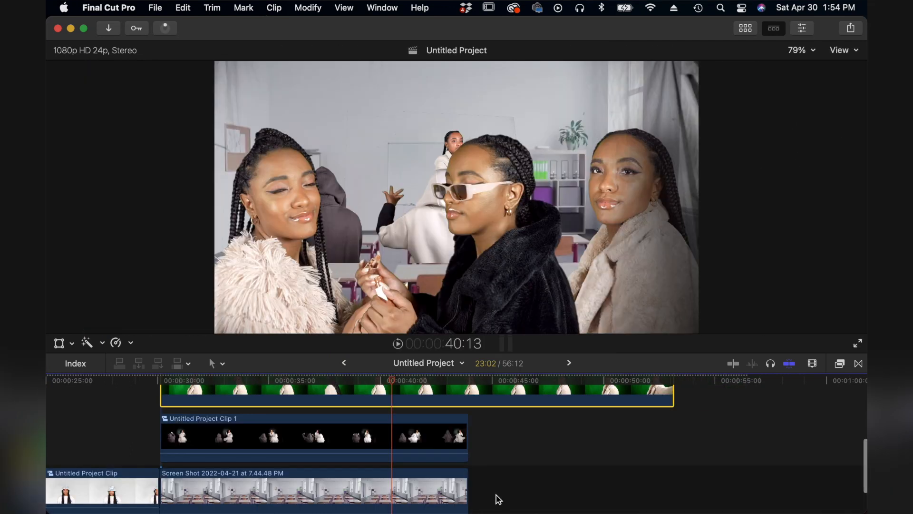
Group the classroom background and all layers above it, up to clip C0223, into a new compound clip in the green screen tutorial event
{"action": "left_click_drag", "start_coordinate": [498, 499], "coordinate": [315, 421]}
{"action": "right_click", "coordinate": [315, 420]}
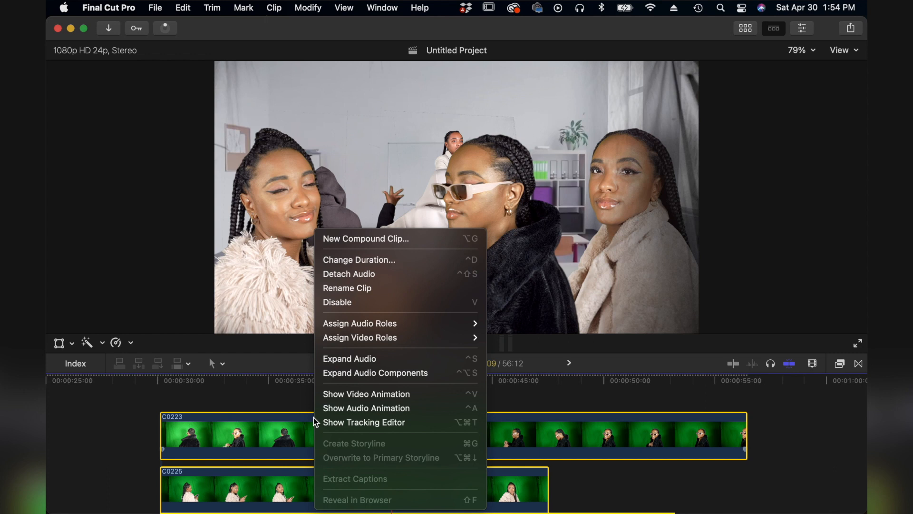
{"action": "left_click", "coordinate": [424, 234]}
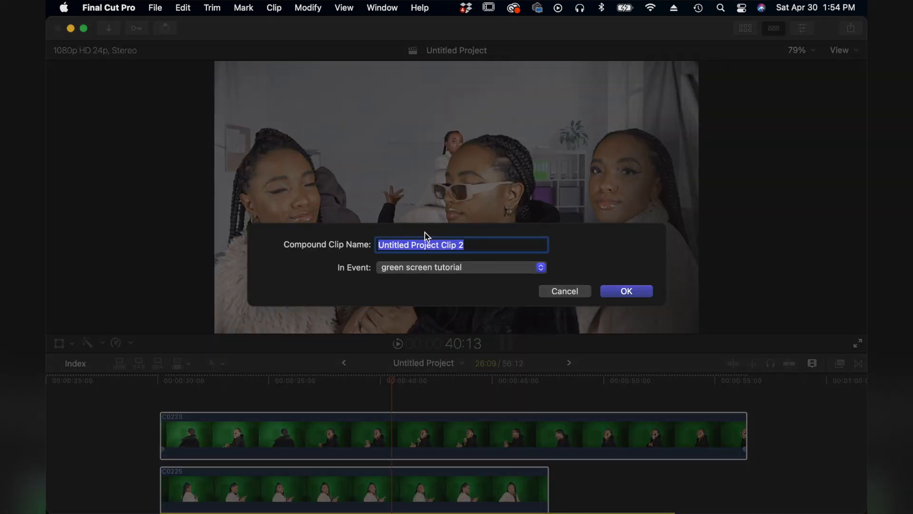
{"action": "key", "text": "Escape"}
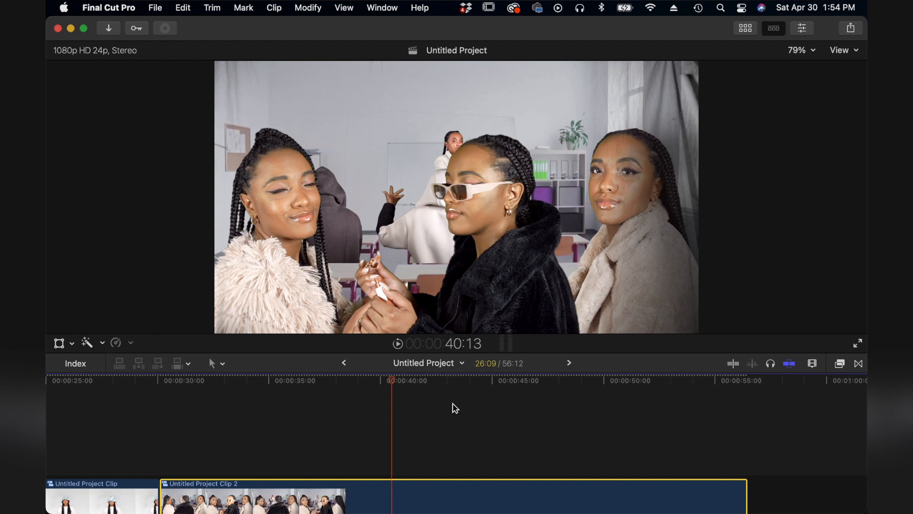
{"action": "scroll", "coordinate": [542, 425], "scroll_direction": "down", "scroll_amount": 5}
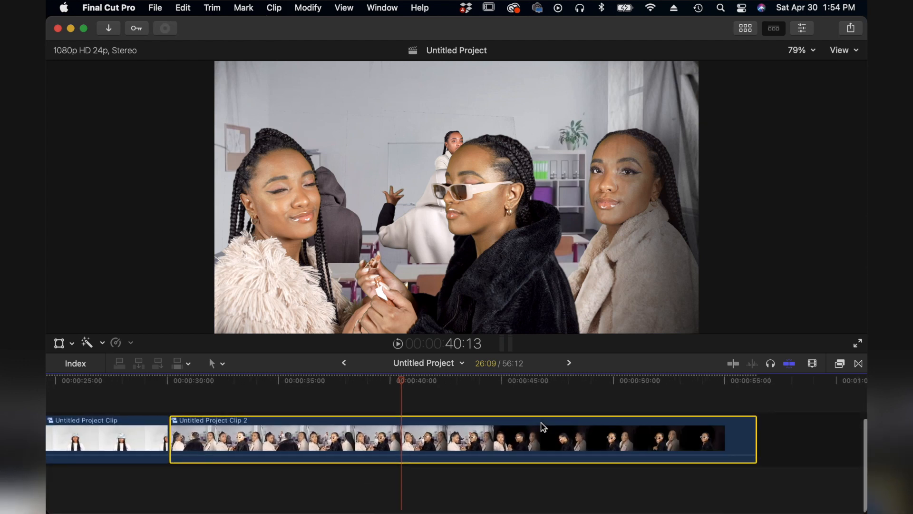
Clear the effects search, find the Focus effect among the blurs and apply it to the new classroom compound clip
{"action": "left_click", "coordinate": [840, 364]}
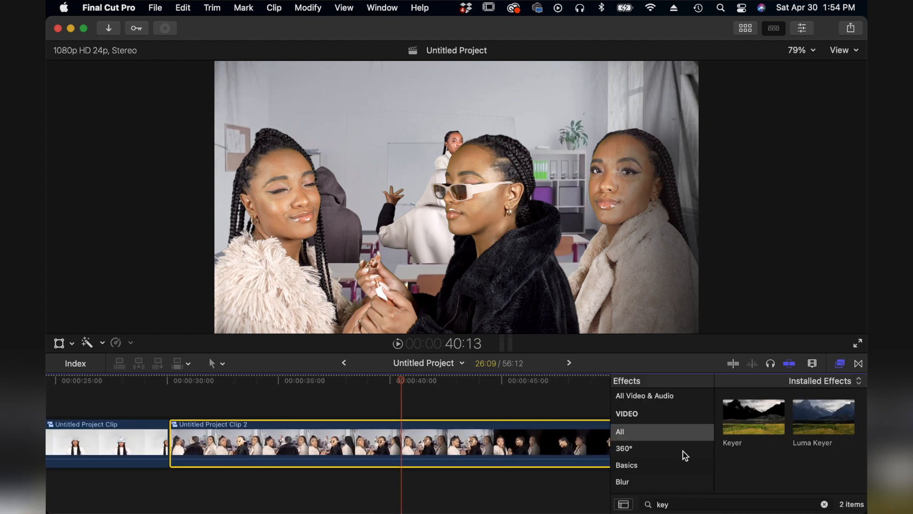
{"action": "scroll", "coordinate": [684, 455], "scroll_direction": "down", "scroll_amount": 2}
{"action": "left_click", "coordinate": [825, 504]}
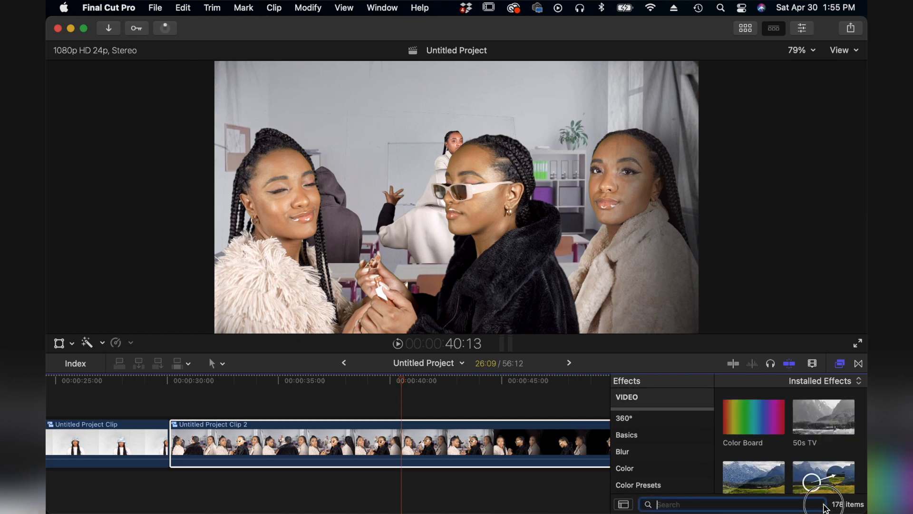
{"action": "left_click", "coordinate": [658, 459]}
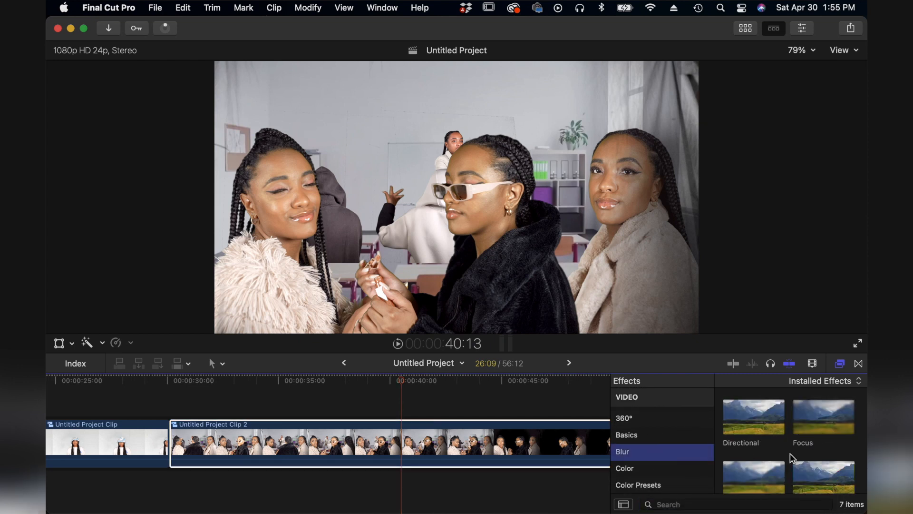
{"action": "scroll", "coordinate": [792, 457], "scroll_direction": "down", "scroll_amount": 5}
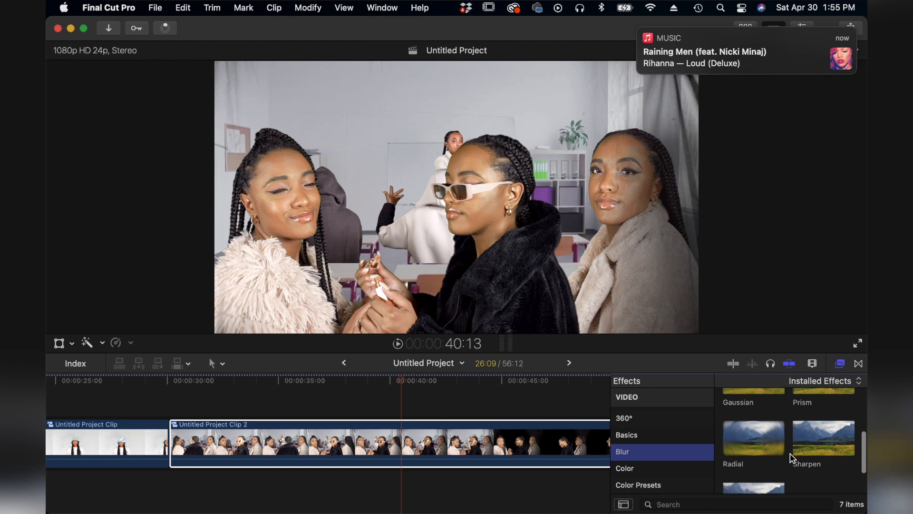
{"action": "scroll", "coordinate": [792, 457], "scroll_direction": "up", "scroll_amount": 5}
{"action": "left_click", "coordinate": [817, 413]}
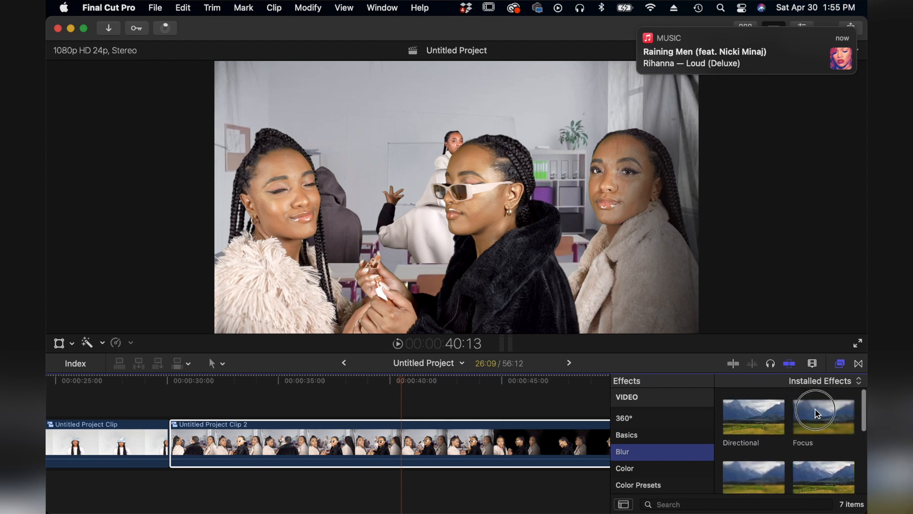
{"action": "left_click_drag", "start_coordinate": [817, 413], "coordinate": [413, 452]}
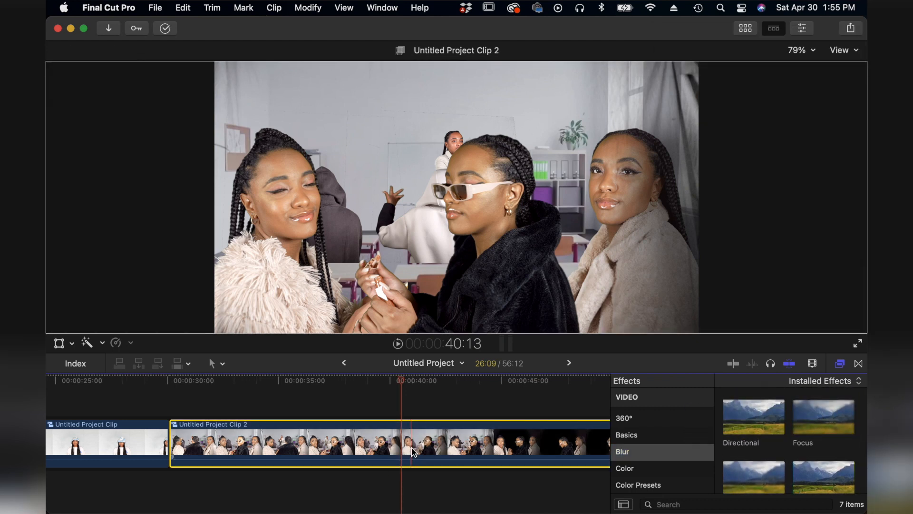
At 30:17, set the classroom compound clip's Focus effect to a width of 100 and a height of 53.39
{"action": "left_click", "coordinate": [194, 402]}
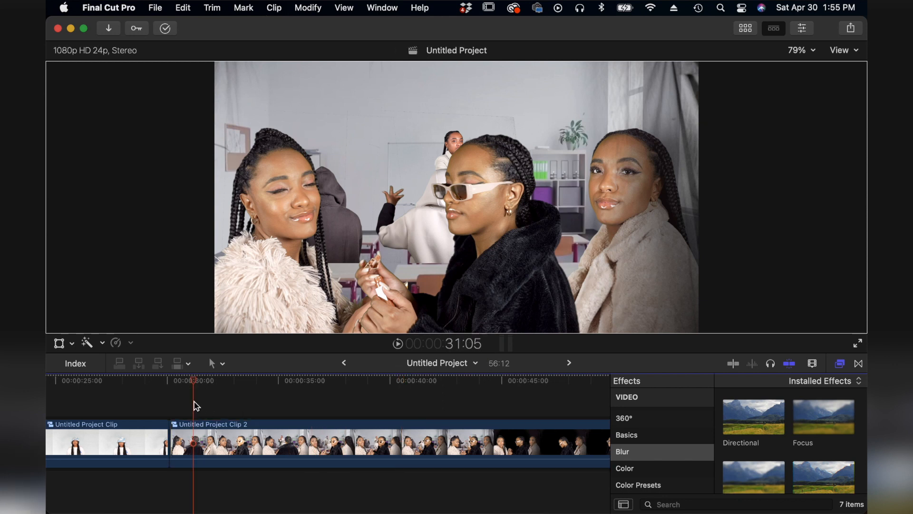
{"action": "mouse_move", "coordinate": [193, 382]}
{"action": "left_mouse_down"}
{"action": "mouse_move", "coordinate": [170, 380]}
{"action": "mouse_move", "coordinate": [183, 385]}
{"action": "left_mouse_up"}
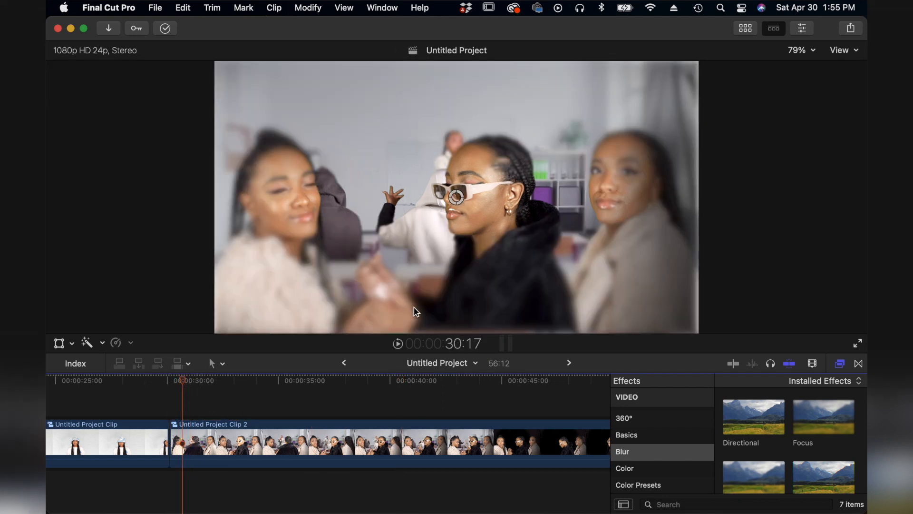
{"action": "left_click", "coordinate": [457, 207]}
{"action": "left_click", "coordinate": [797, 30]}
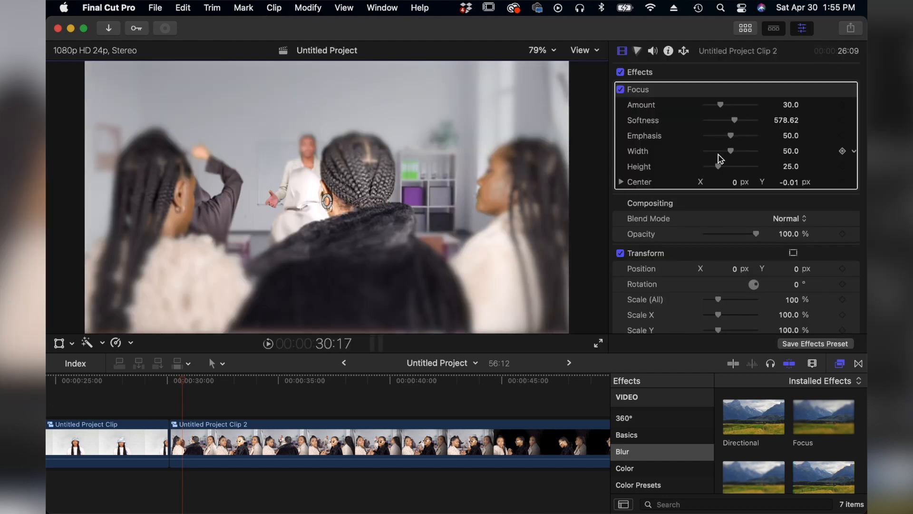
{"action": "left_click_drag", "start_coordinate": [731, 157], "coordinate": [768, 159]}
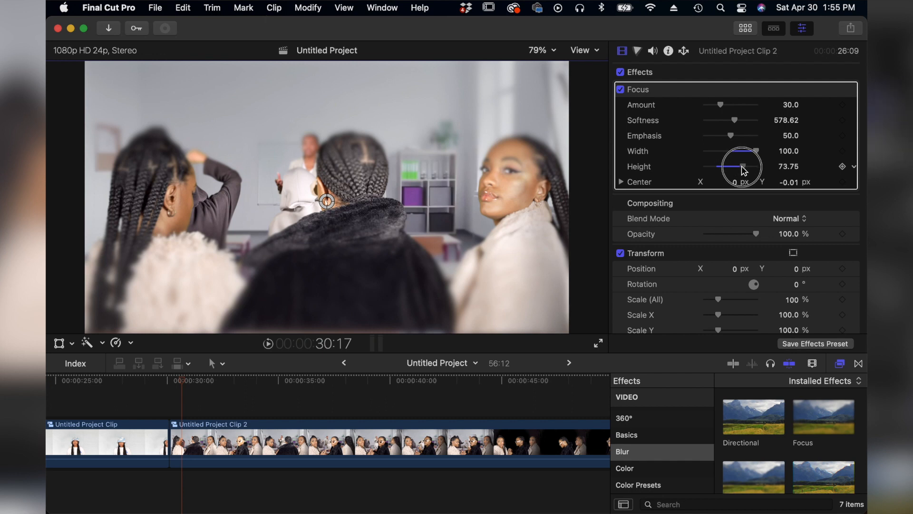
{"action": "left_click_drag", "start_coordinate": [743, 172], "coordinate": [741, 171]}
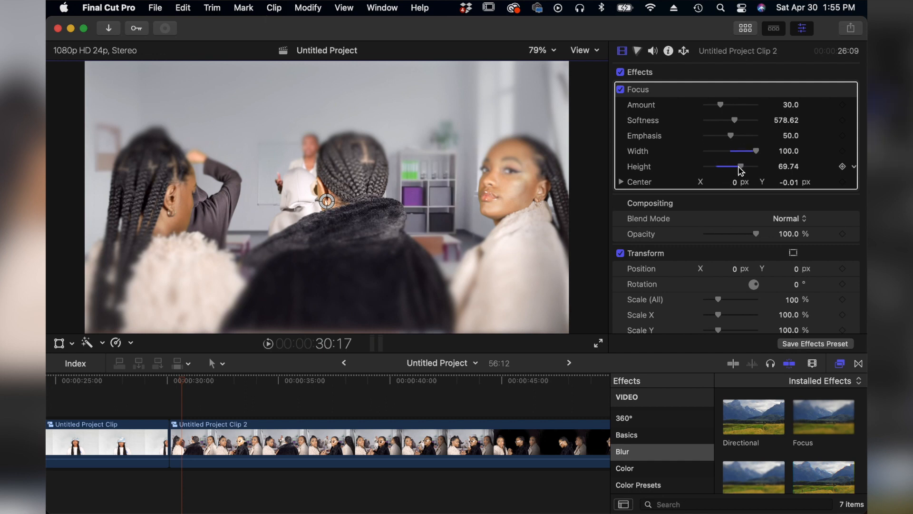
{"action": "left_click", "coordinate": [326, 202]}
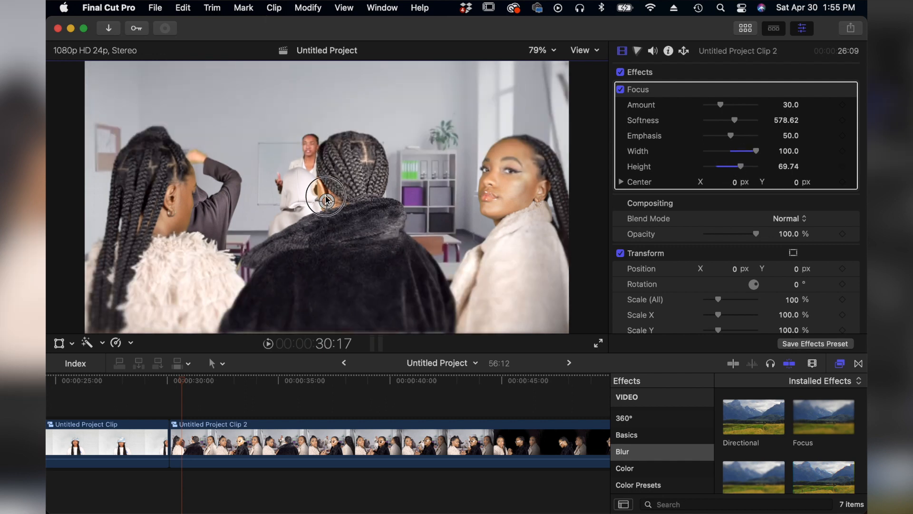
{"action": "left_click_drag", "start_coordinate": [735, 168], "coordinate": [734, 170]}
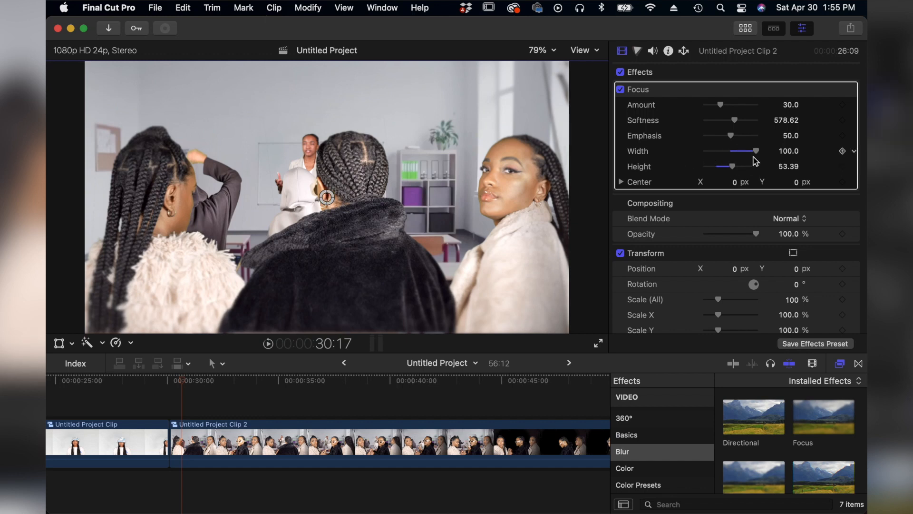
Set the classroom compound clip's Focus width to 91.2 and, at 38:23, its height to 42.25
{"action": "left_click_drag", "start_coordinate": [756, 152], "coordinate": [738, 150]}
{"action": "left_click_drag", "start_coordinate": [269, 378], "coordinate": [370, 389]}
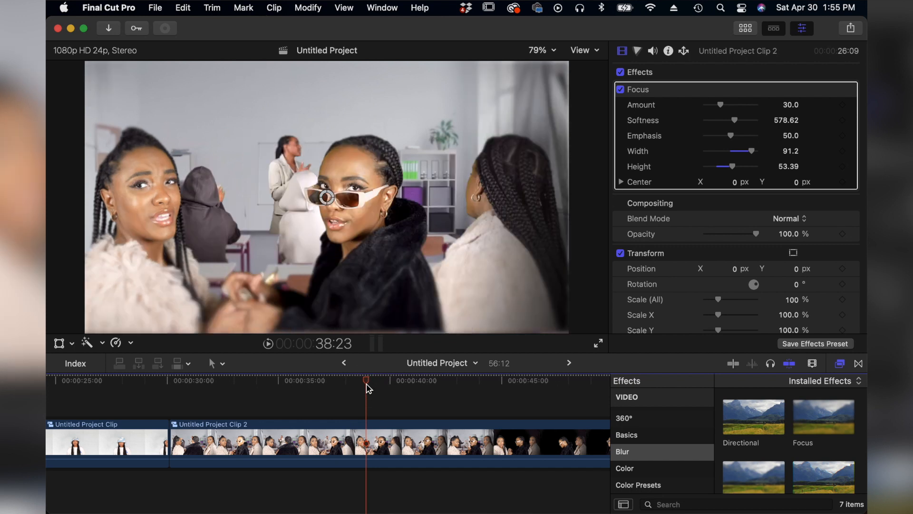
{"action": "left_click", "coordinate": [732, 167]}
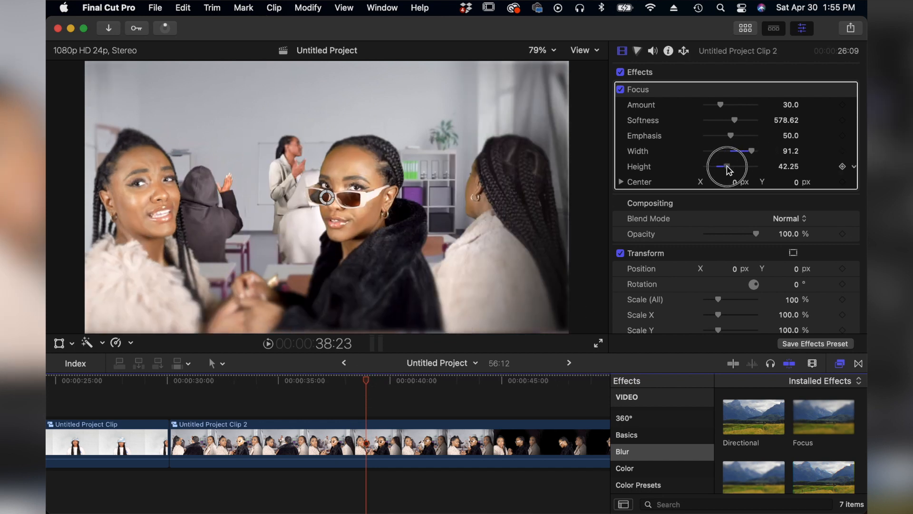
Lower the Focus effect's center to X 0.01, Y -0.14 px and set its width to 100
{"action": "left_click_drag", "start_coordinate": [331, 209], "coordinate": [331, 234]}
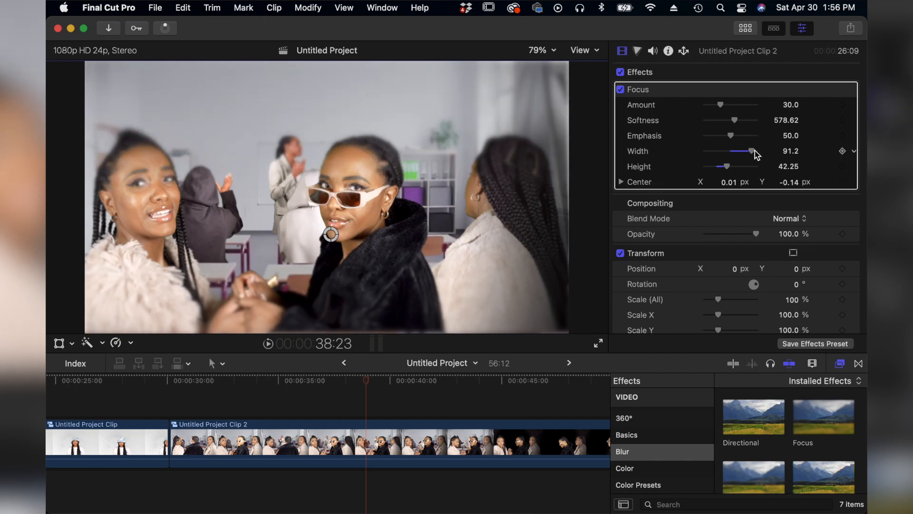
{"action": "left_click_drag", "start_coordinate": [751, 151], "coordinate": [773, 154]}
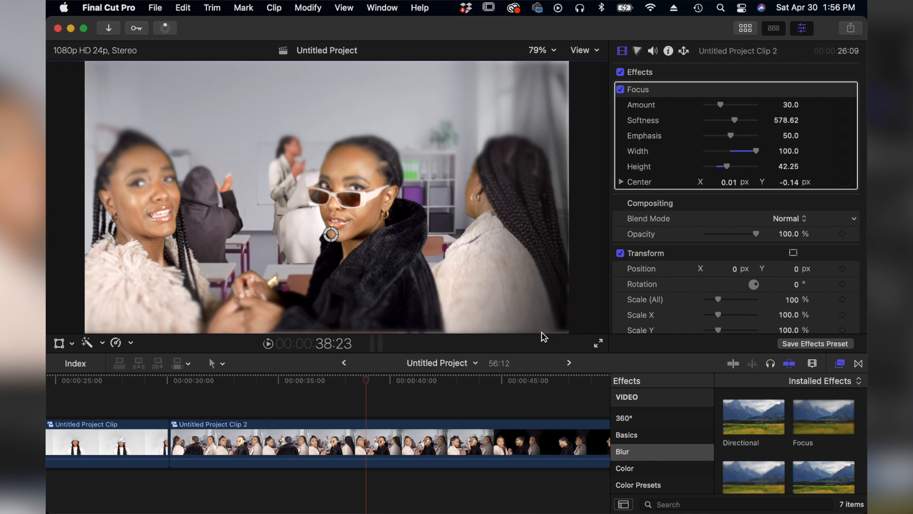
At 37:22, move the Focus effect's center up onto the middle student's sunglasses, at X 0.02, Y 0 px
{"action": "left_click_drag", "start_coordinate": [366, 381], "coordinate": [343, 380]}
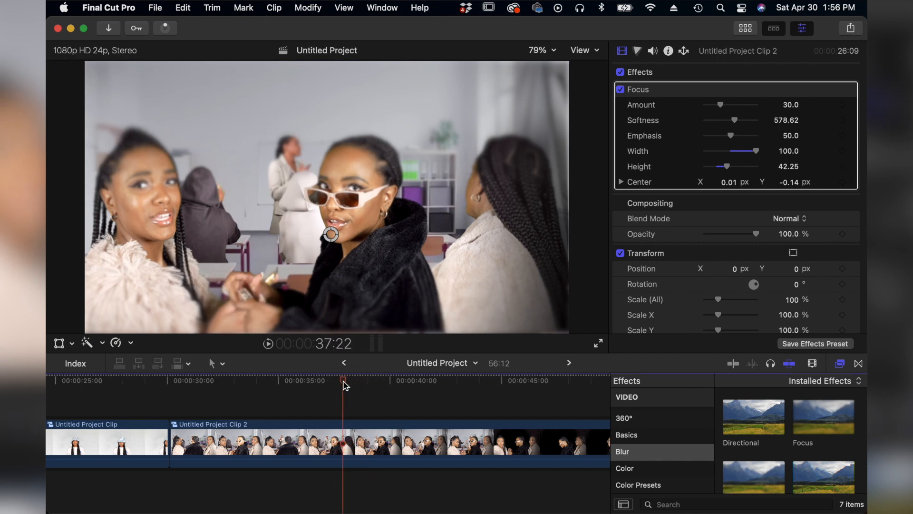
{"action": "left_click", "coordinate": [331, 234]}
{"action": "left_click_drag", "start_coordinate": [331, 236], "coordinate": [332, 197]}
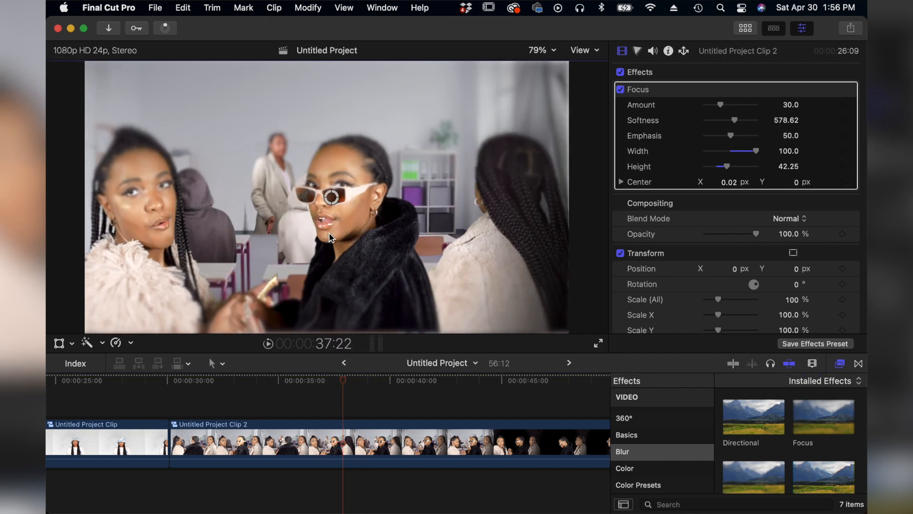